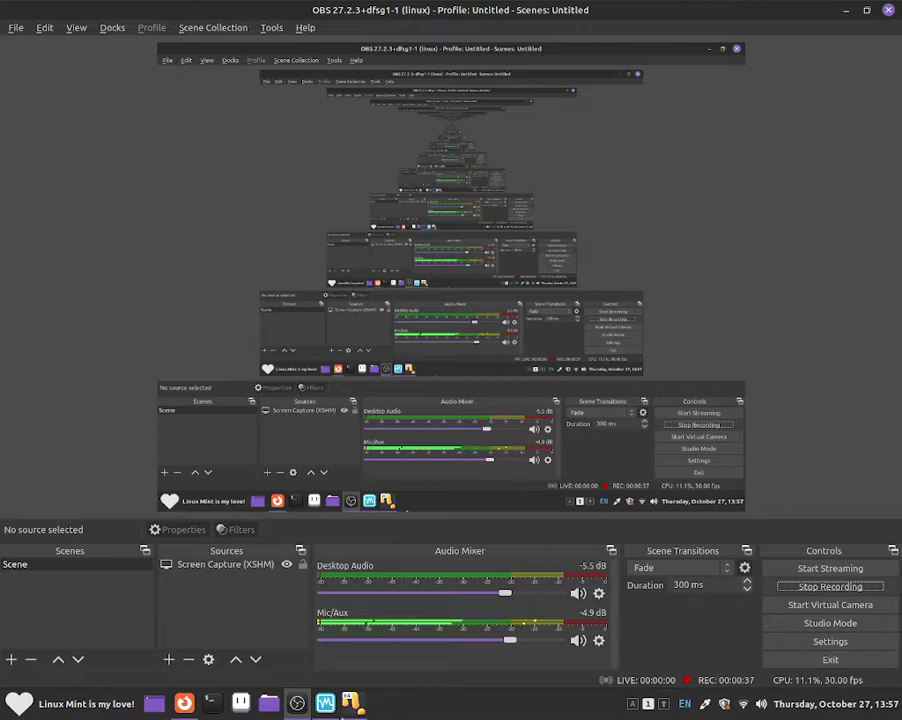
Switch to the React OS virtual machine in VirtualBox and reset it
{"action": "mouse_move", "coordinate": [347, 708]}
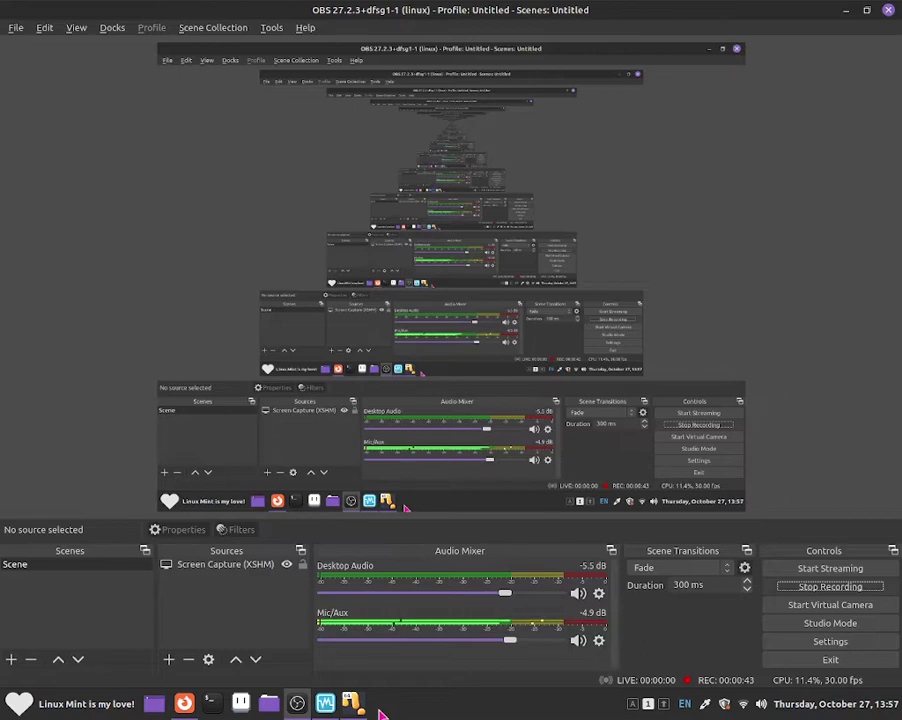
{"action": "left_click", "coordinate": [350, 706]}
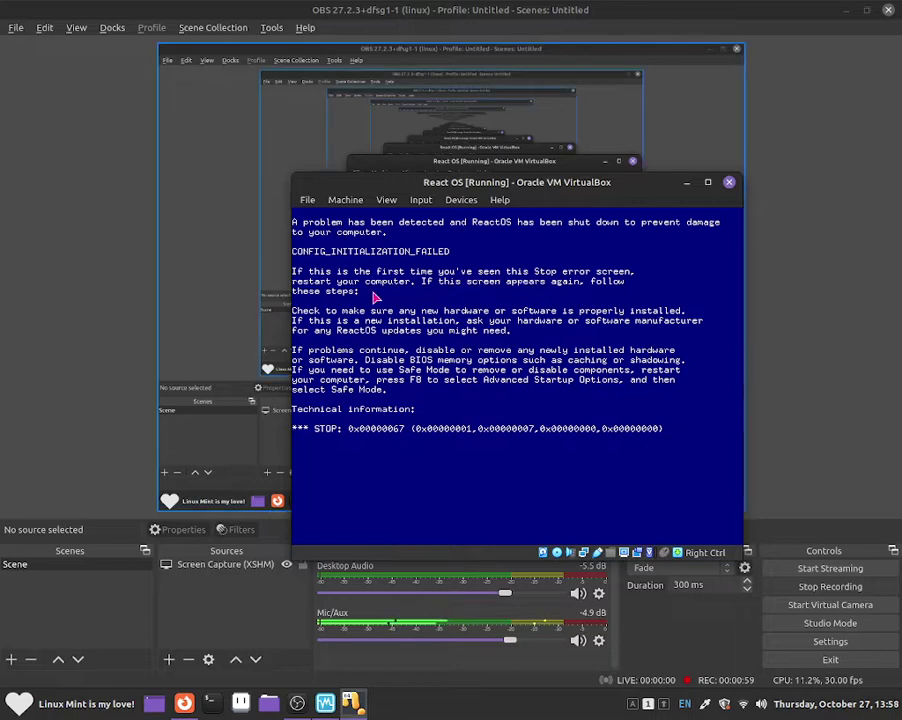
{"action": "left_click", "coordinate": [386, 200]}
{"action": "left_click", "coordinate": [352, 306]}
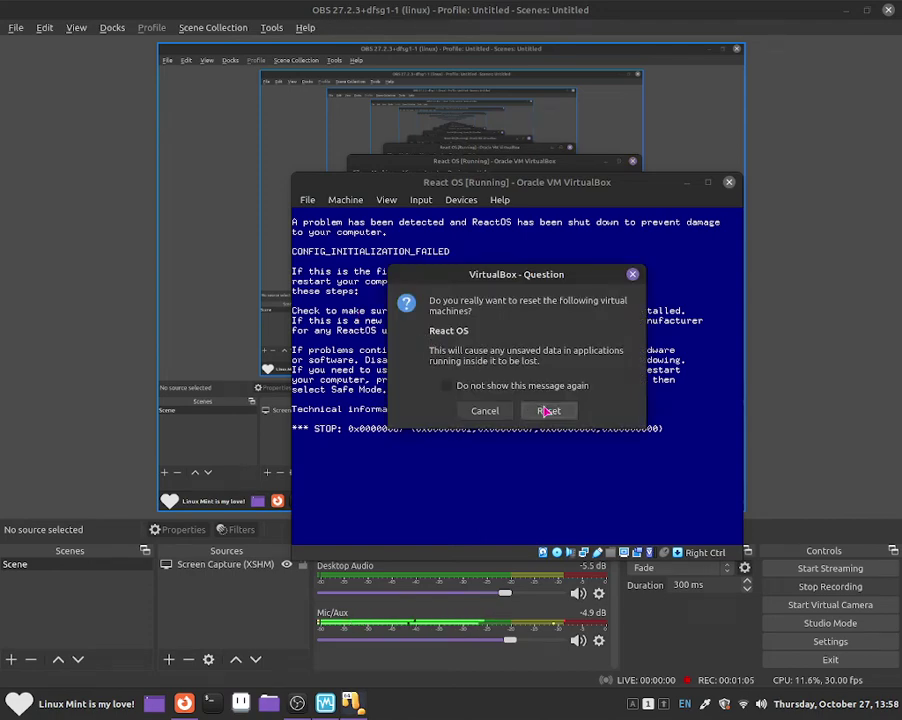
{"action": "left_click", "coordinate": [547, 411]}
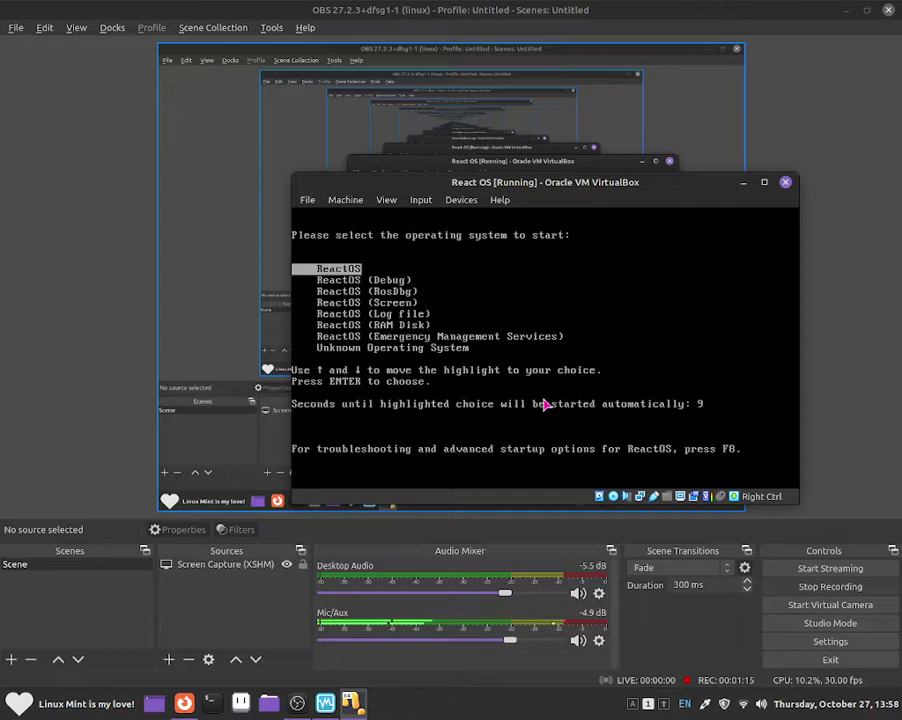
Start the plain ReactOS entry from the operating system selection list
{"action": "key", "text": "Down"}
{"action": "key", "text": "Up"}
{"action": "key", "text": "Return"}
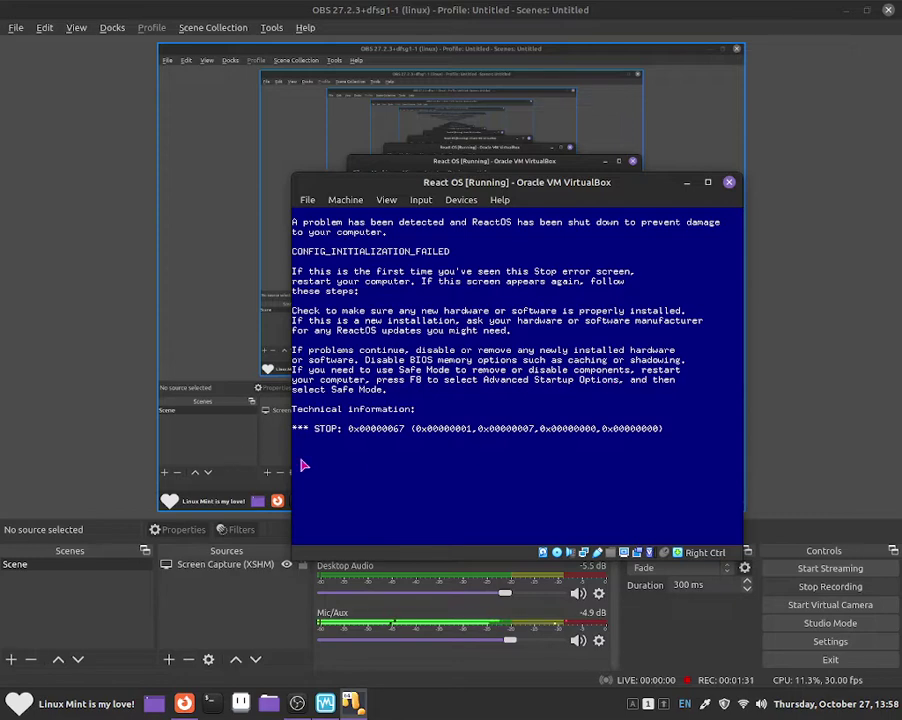
Reset the React OS virtual machine and open the advanced startup options during boot
{"action": "left_click", "coordinate": [345, 200]}
{"action": "left_click", "coordinate": [382, 306]}
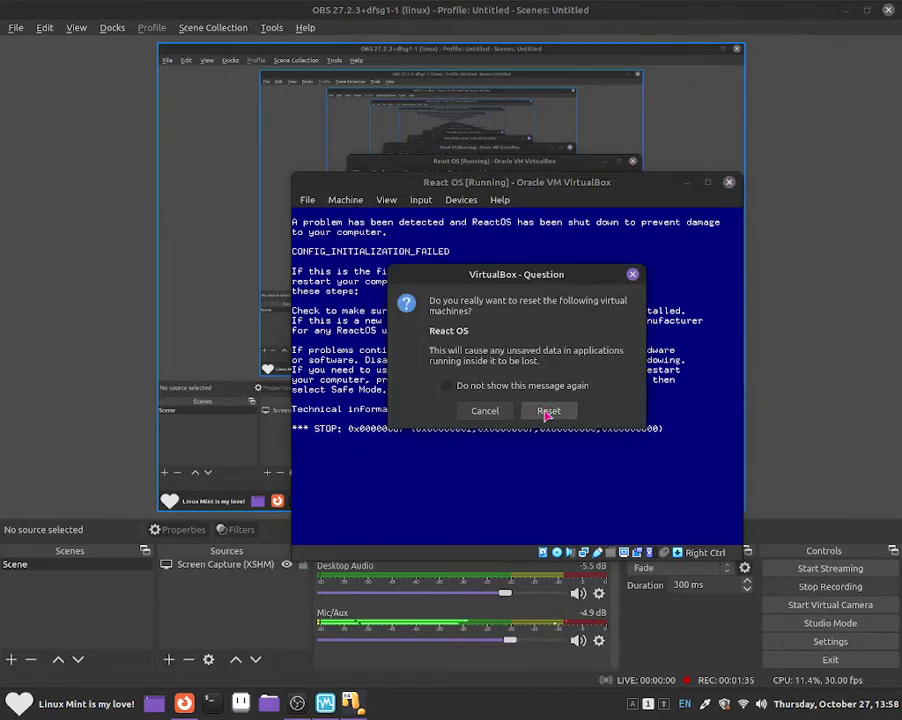
{"action": "left_click", "coordinate": [546, 411]}
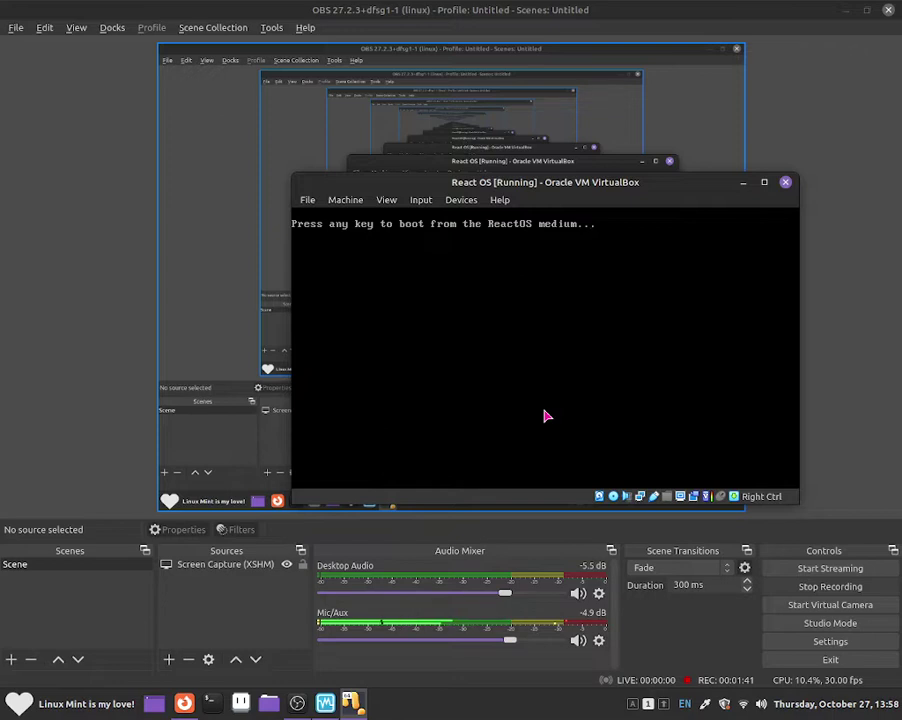
{"action": "key", "text": "Return"}
{"action": "key", "text": "F8"}
Try to boot ReactOS in Safe Mode from the advanced startup options
{"action": "key", "text": "Up"}
{"action": "key", "text": "Up"}
{"action": "key", "text": "Up"}
{"action": "key", "text": "Up"}
{"action": "key", "text": "Up"}
{"action": "key", "text": "Up"}
{"action": "key", "text": "Up"}
{"action": "key", "text": "Up"}
{"action": "key", "text": "Up"}
{"action": "key", "text": "Return"}
{"action": "key", "text": "Return"}
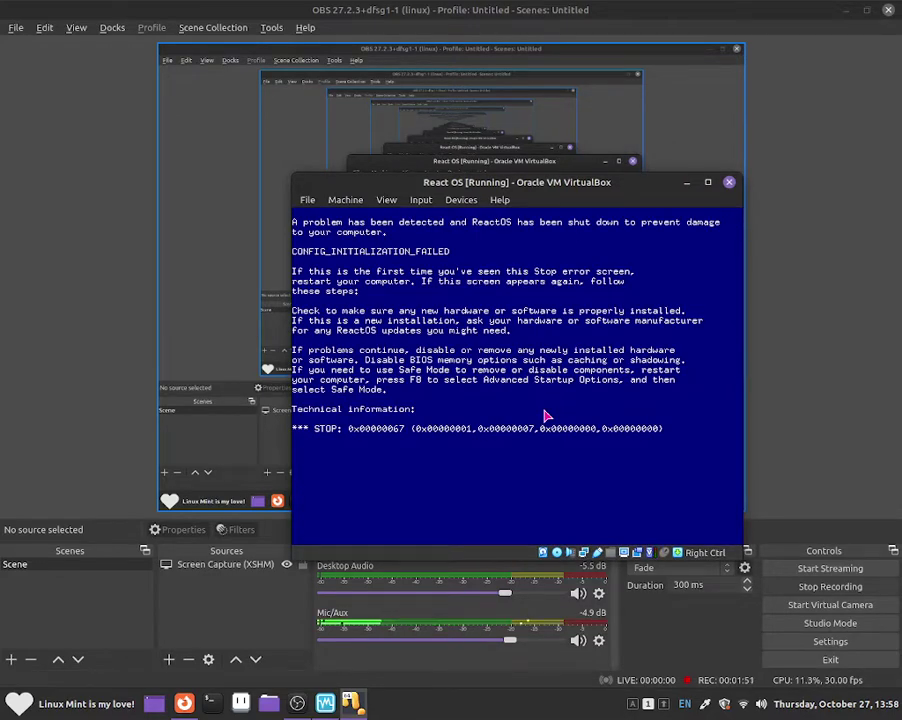
Reset the React OS virtual machine once more and bring up its advanced startup options
{"action": "left_click", "coordinate": [345, 199]}
{"action": "left_click", "coordinate": [354, 306]}
{"action": "left_click", "coordinate": [542, 407]}
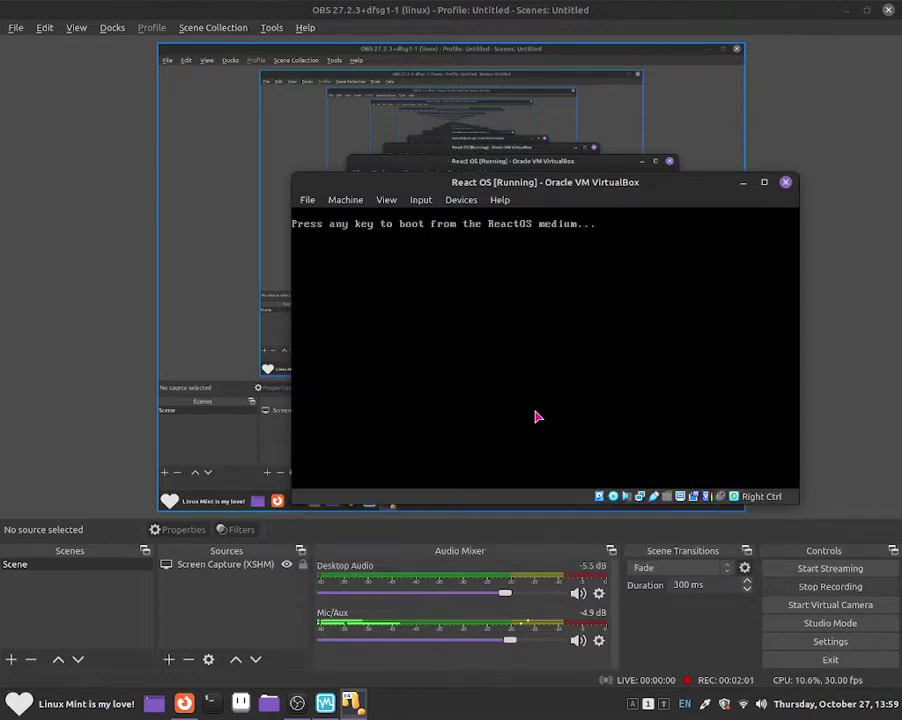
{"action": "key", "text": "F8"}
Look through the advanced startup options, comparing the Safe Mode entries with the boot logging, VGA and Last Known Good Configuration entries
{"action": "key", "text": "Up"}
{"action": "key", "text": "Up"}
{"action": "key", "text": "Up"}
{"action": "key", "text": "Up"}
{"action": "key", "text": "Up"}
{"action": "key", "text": "Up"}
{"action": "key", "text": "Up"}
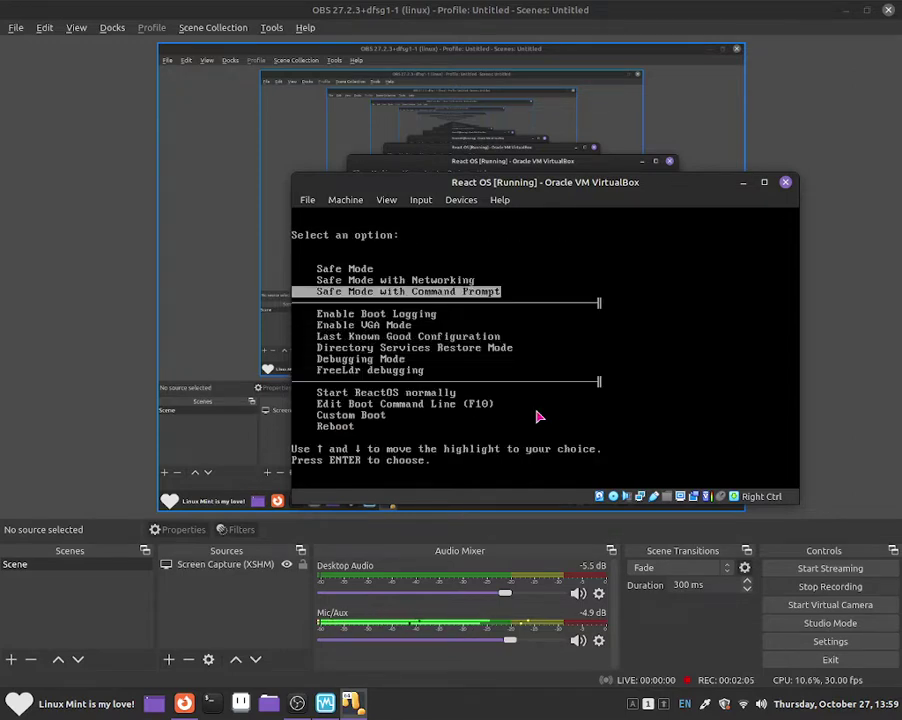
{"action": "key", "text": "Up"}
{"action": "key", "text": "Up"}
{"action": "key", "text": "Down"}
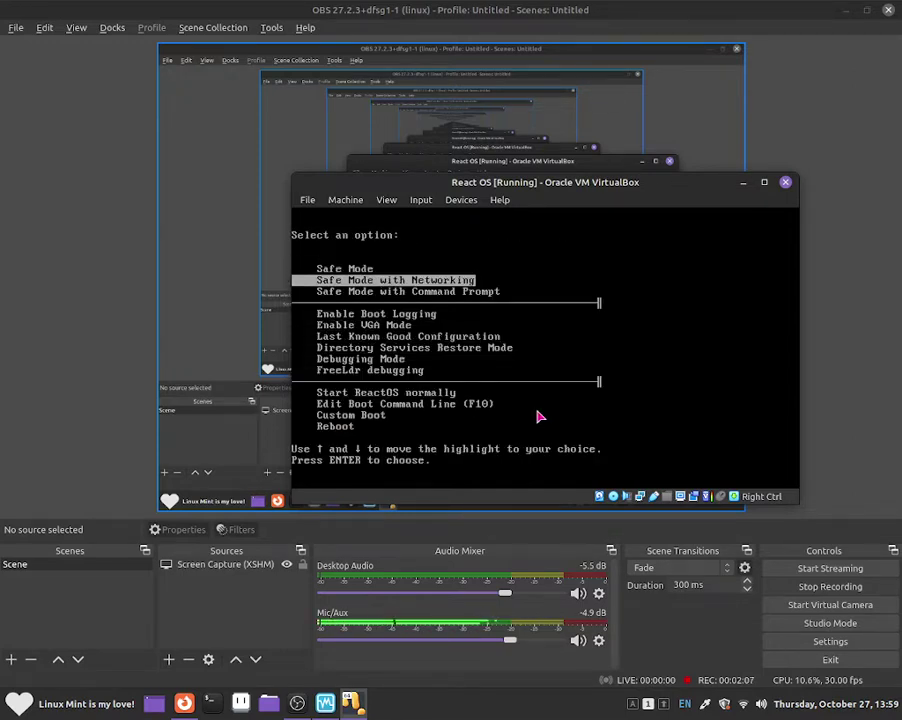
{"action": "key", "text": "Down"}
{"action": "key", "text": "Down"}
{"action": "key", "text": "Down"}
{"action": "key", "text": "Down"}
{"action": "key", "text": "Up"}
{"action": "key", "text": "Up"}
{"action": "key", "text": "Up"}
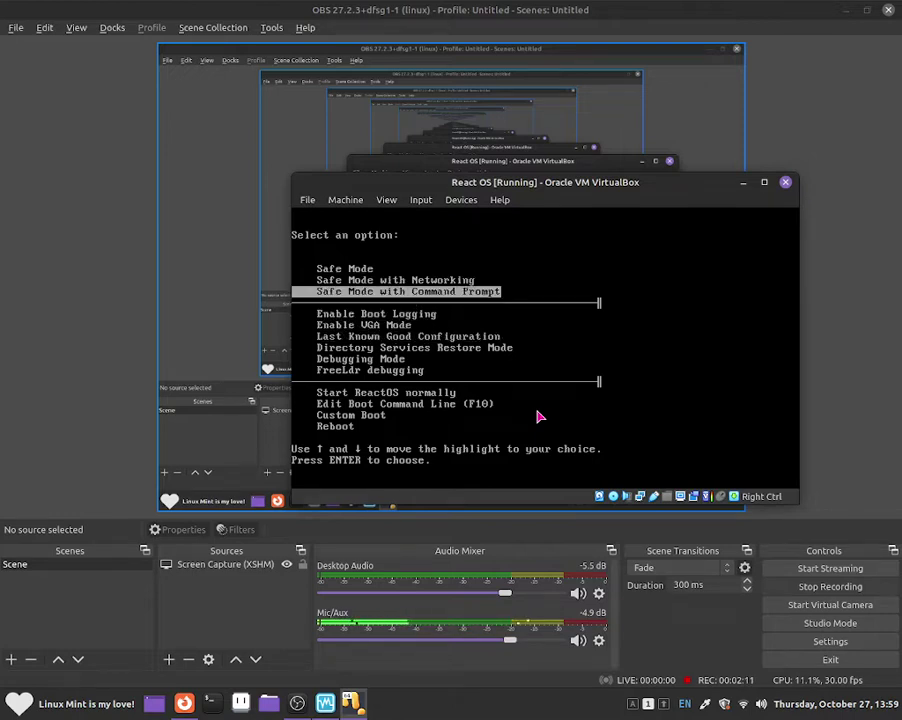
{"action": "key", "text": "Down"}
{"action": "key", "text": "Down"}
{"action": "key", "text": "Down"}
{"action": "key", "text": "Up"}
{"action": "key", "text": "Up"}
{"action": "key", "text": "Up"}
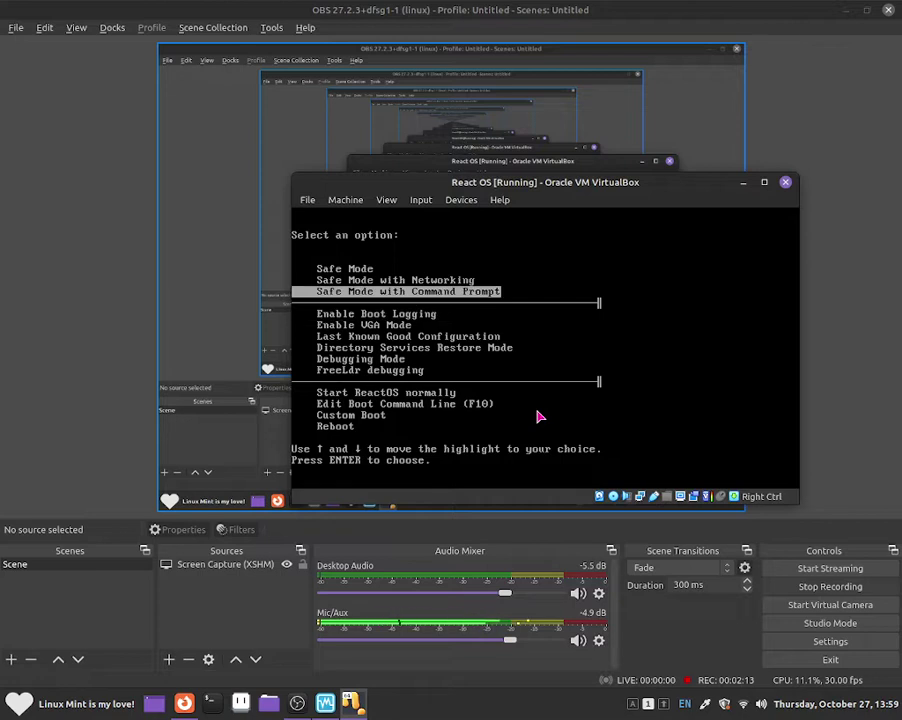
Try to boot ReactOS using Safe Mode with Networking
{"action": "key", "text": "Up"}
{"action": "key", "text": "Return"}
{"action": "key", "text": "Down"}
{"action": "key", "text": "Up"}
{"action": "key", "text": "Return"}
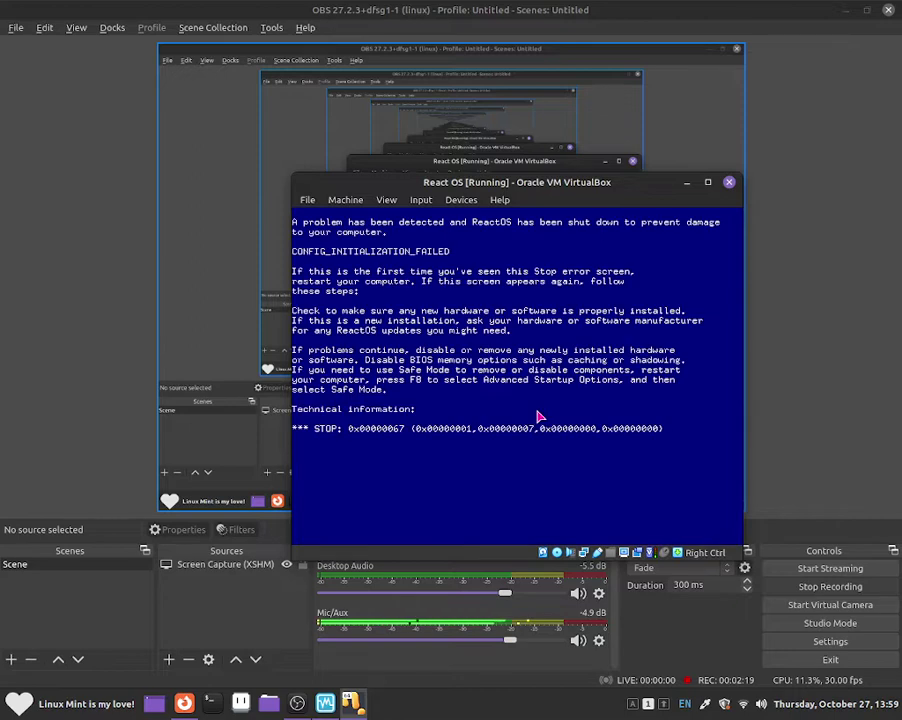
{"action": "left_click", "coordinate": [345, 200]}
{"action": "left_click", "coordinate": [347, 201]}
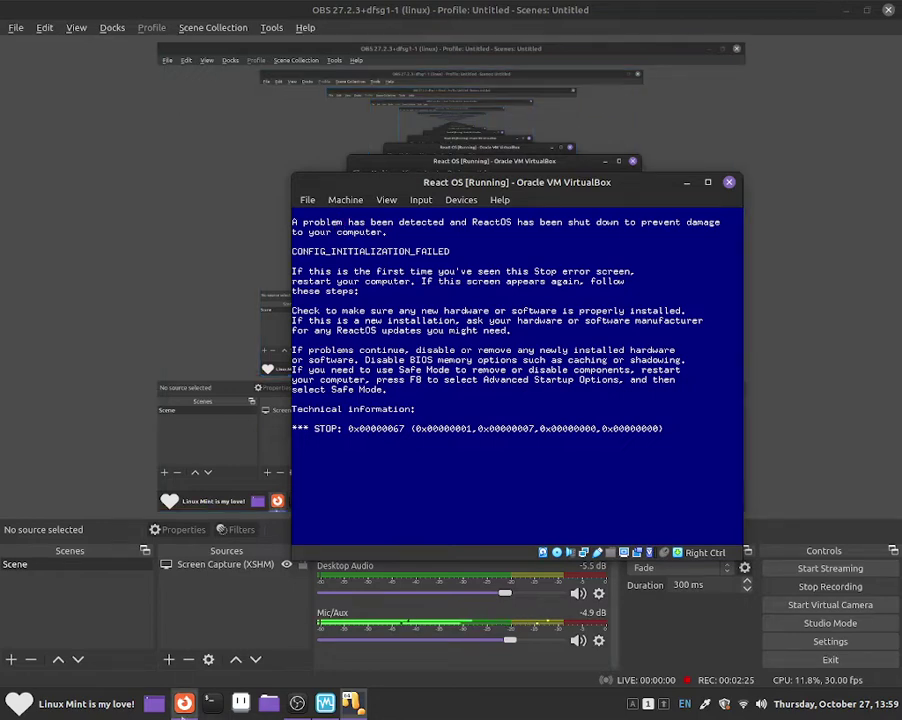
Switch to Firefox, move its window clear of the virtual machine's error text and load google.com
{"action": "key", "text": "alt+Tab"}
{"action": "left_click_drag", "start_coordinate": [509, 110], "coordinate": [467, 536]}
{"action": "left_click", "coordinate": [467, 590]}
{"action": "type", "text": "google.com/"}
{"action": "key", "text": "Return"}
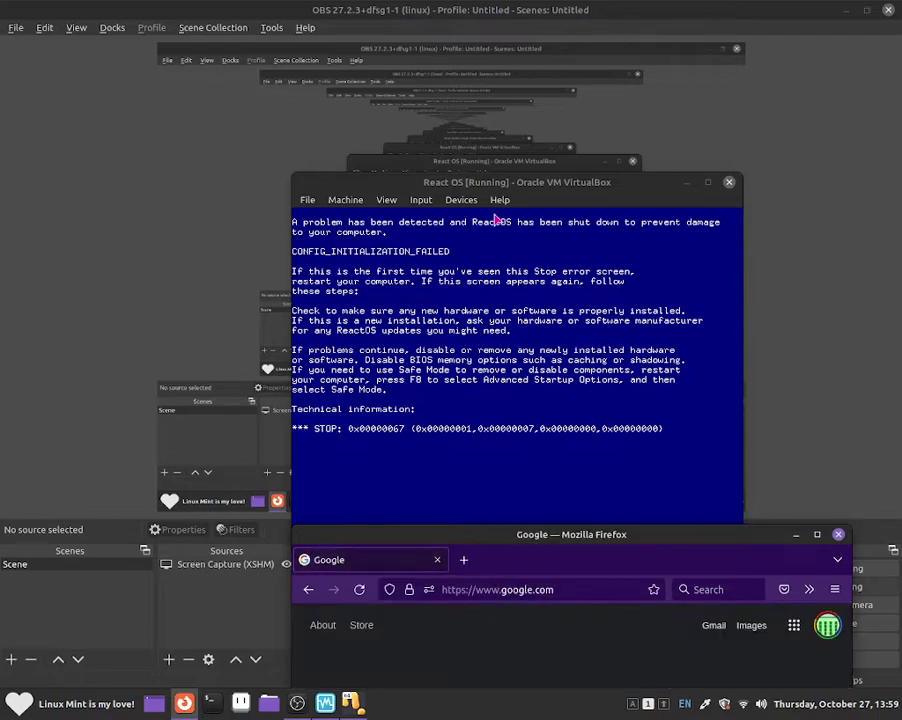
Arrange the virtual machine and browser windows side by side and search Google for "config installation failed react os"
{"action": "left_click_drag", "start_coordinate": [472, 183], "coordinate": [197, 161]}
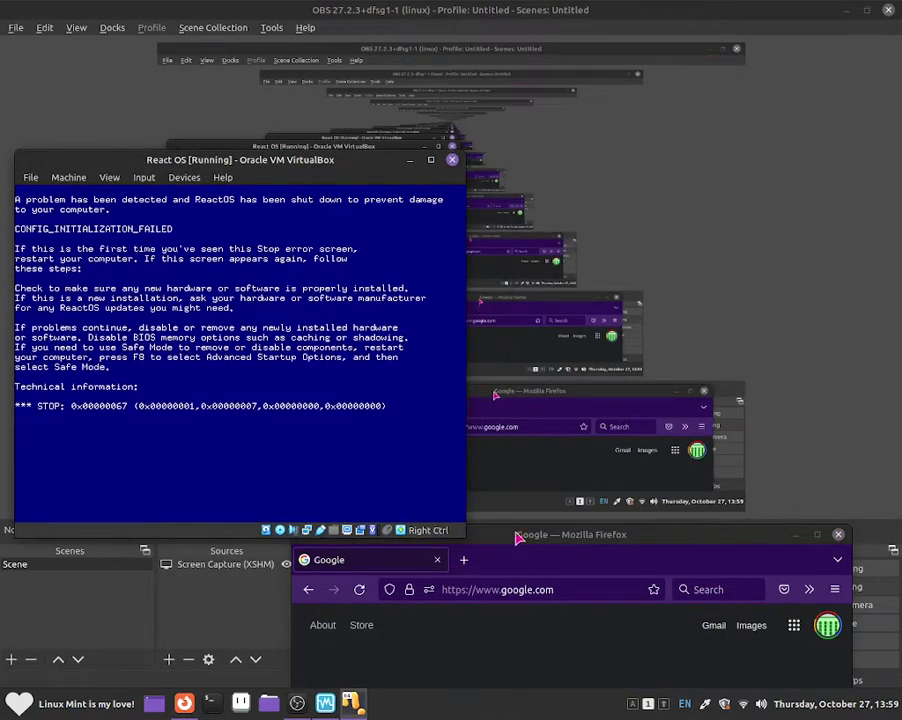
{"action": "left_click_drag", "start_coordinate": [510, 534], "coordinate": [556, 77]}
{"action": "left_click", "coordinate": [593, 345]}
{"action": "type", "text": "config"}
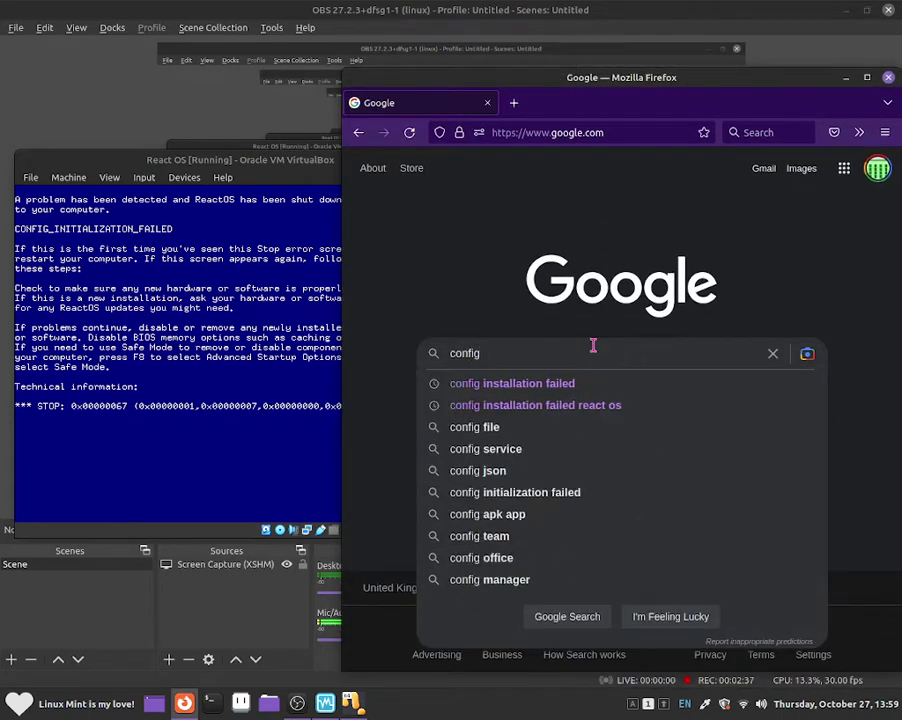
{"action": "key", "text": "Down"}
{"action": "key", "text": "Down"}
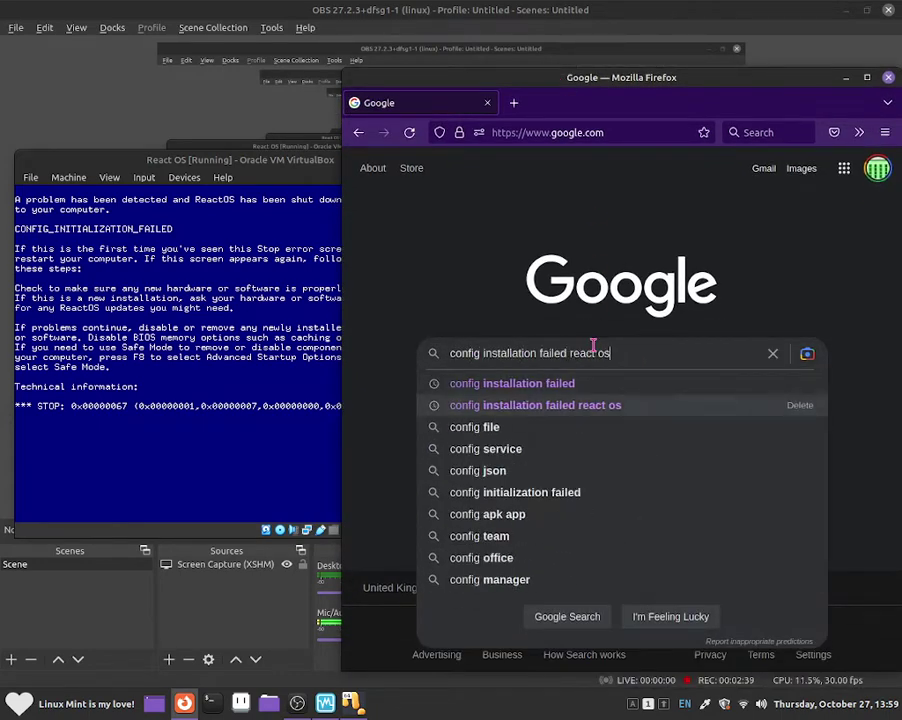
{"action": "key", "text": "Return"}
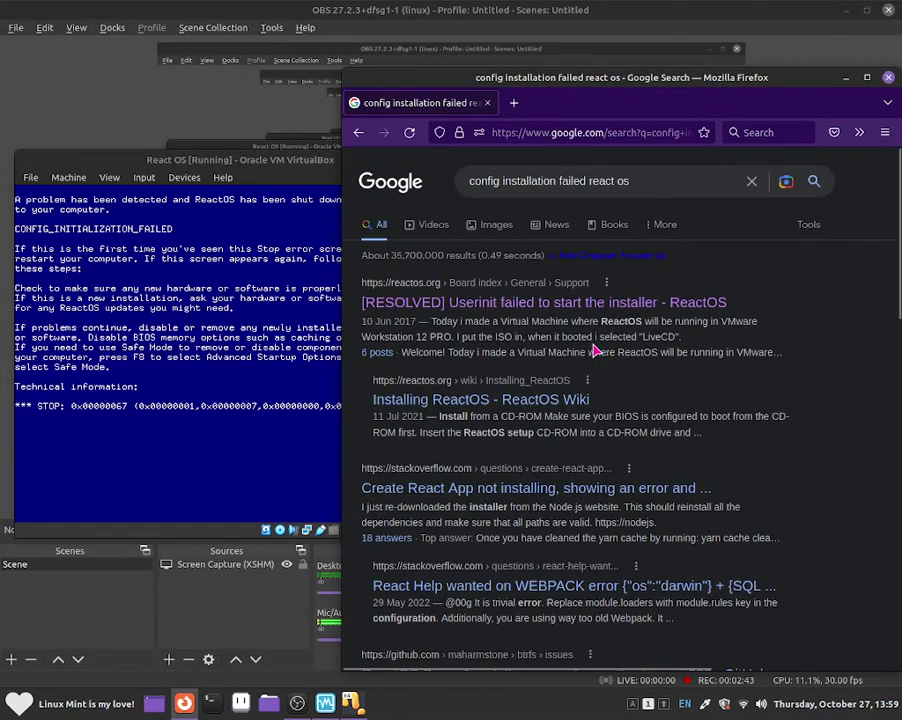
Examine the first two pages of search results for ReactOS installation help and return to the first page
{"action": "scroll", "coordinate": [600, 360], "scroll_direction": "down", "scroll_amount": 1}
{"action": "scroll", "coordinate": [604, 368], "scroll_direction": "down", "scroll_amount": 4}
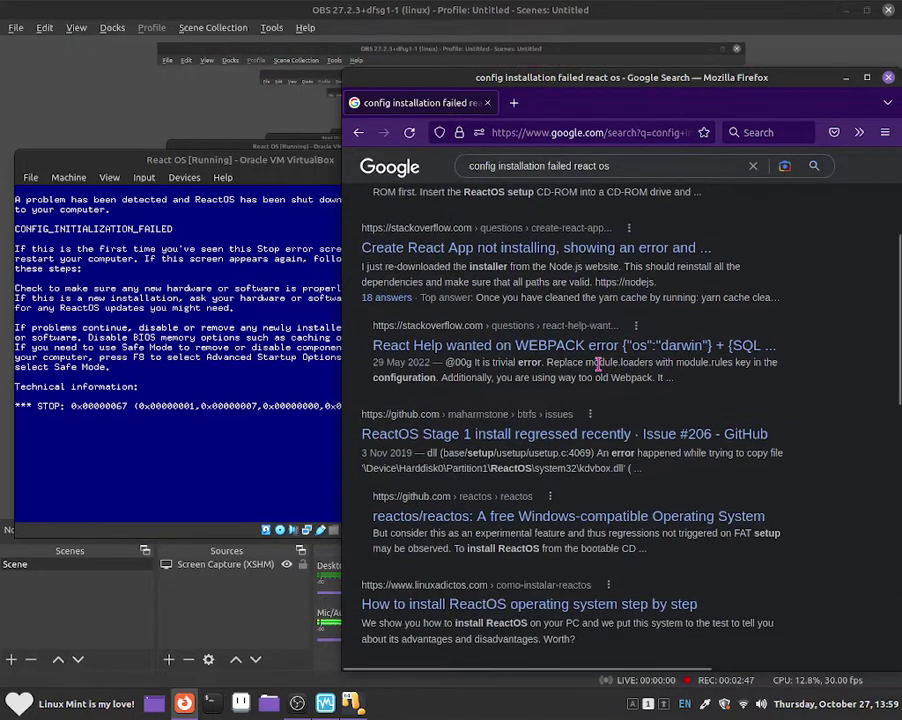
{"action": "scroll", "coordinate": [598, 364], "scroll_direction": "down", "scroll_amount": 4}
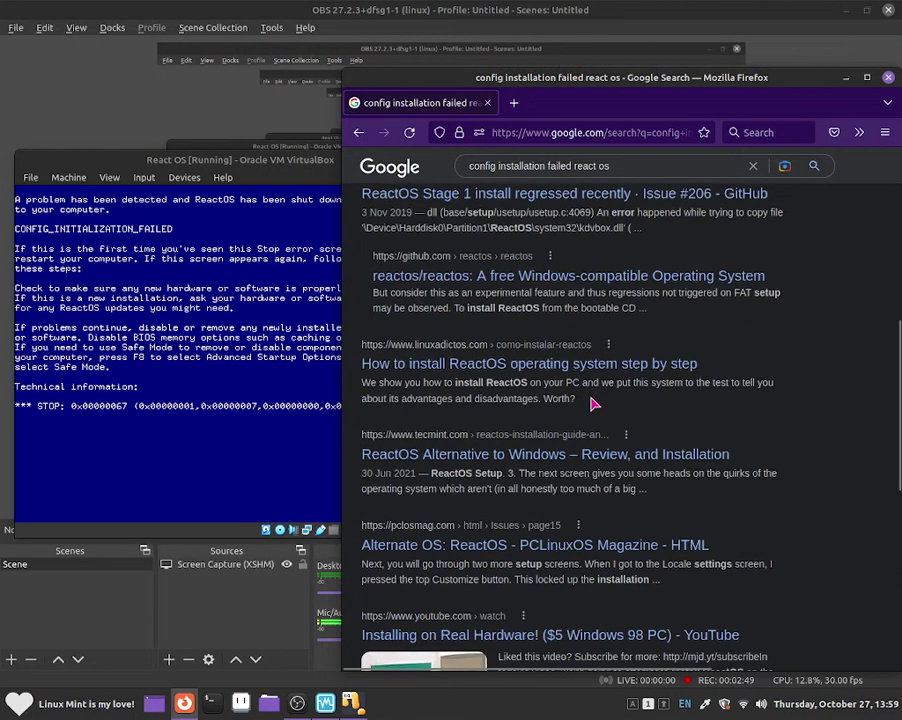
{"action": "scroll", "coordinate": [590, 408], "scroll_direction": "down", "scroll_amount": 5}
{"action": "scroll", "coordinate": [450, 612], "scroll_direction": "down", "scroll_amount": 3}
{"action": "left_click", "coordinate": [523, 562]}
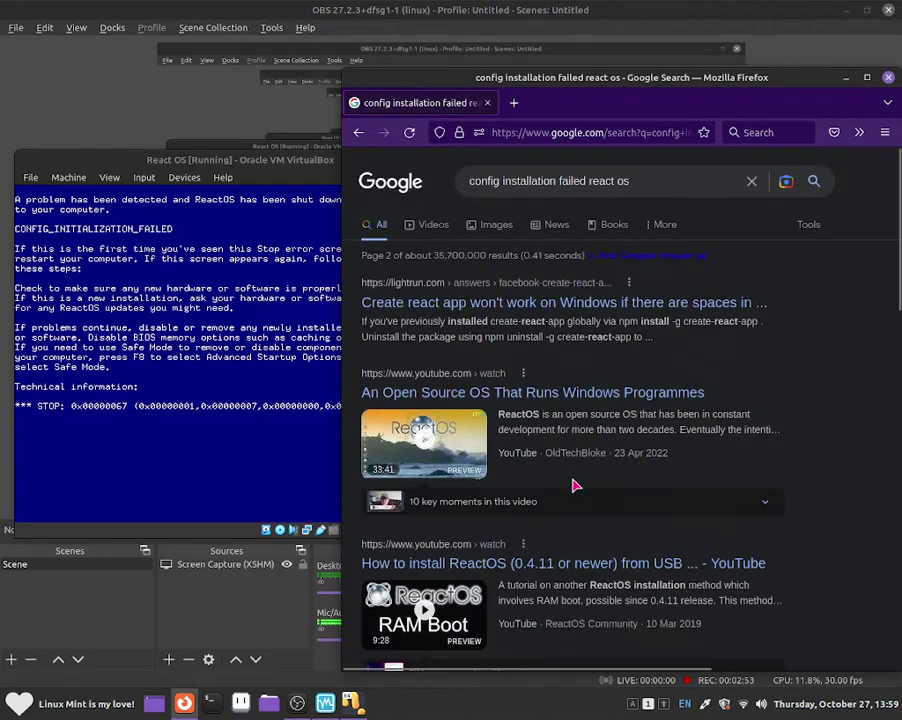
{"action": "scroll", "coordinate": [574, 490], "scroll_direction": "down", "scroll_amount": 5}
{"action": "scroll", "coordinate": [570, 500], "scroll_direction": "down", "scroll_amount": 8}
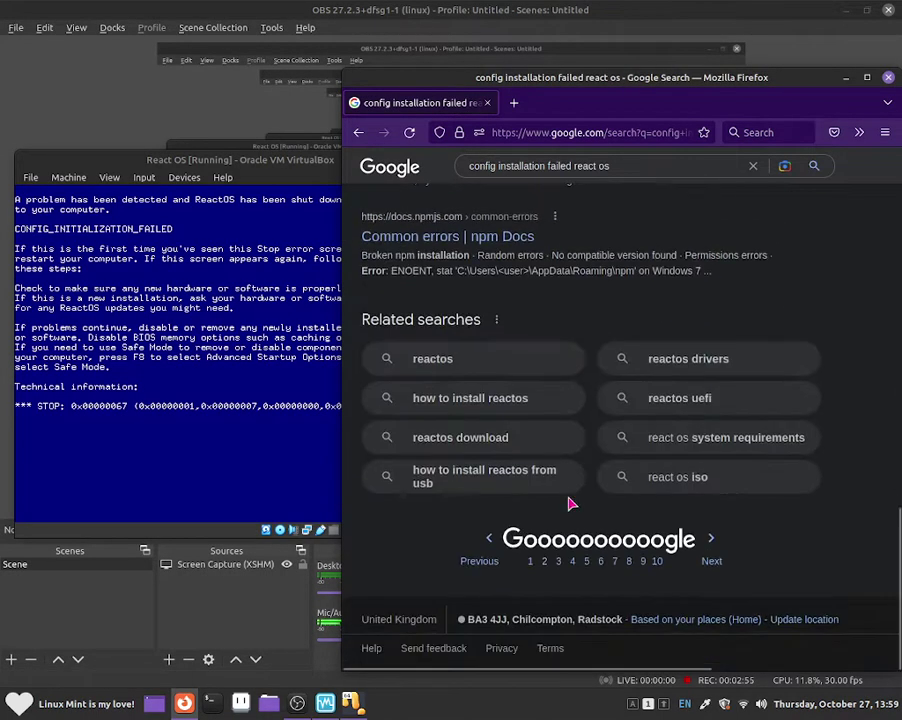
{"action": "left_click", "coordinate": [568, 497]}
{"action": "scroll", "coordinate": [568, 500], "scroll_direction": "up", "scroll_amount": 10}
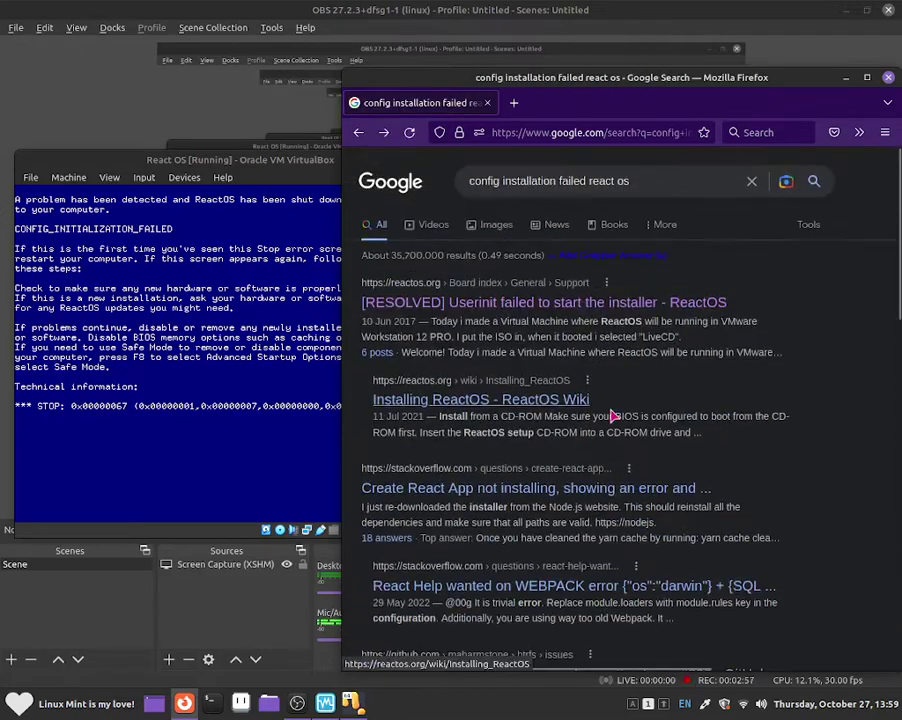
Open the ReactOS forum thread "[RESOLVED] Userinit failed to start the installer" and read through its replies
{"action": "left_click", "coordinate": [524, 292]}
{"action": "scroll", "coordinate": [550, 362], "scroll_direction": "down", "scroll_amount": 2}
{"action": "scroll", "coordinate": [544, 380], "scroll_direction": "down", "scroll_amount": 5}
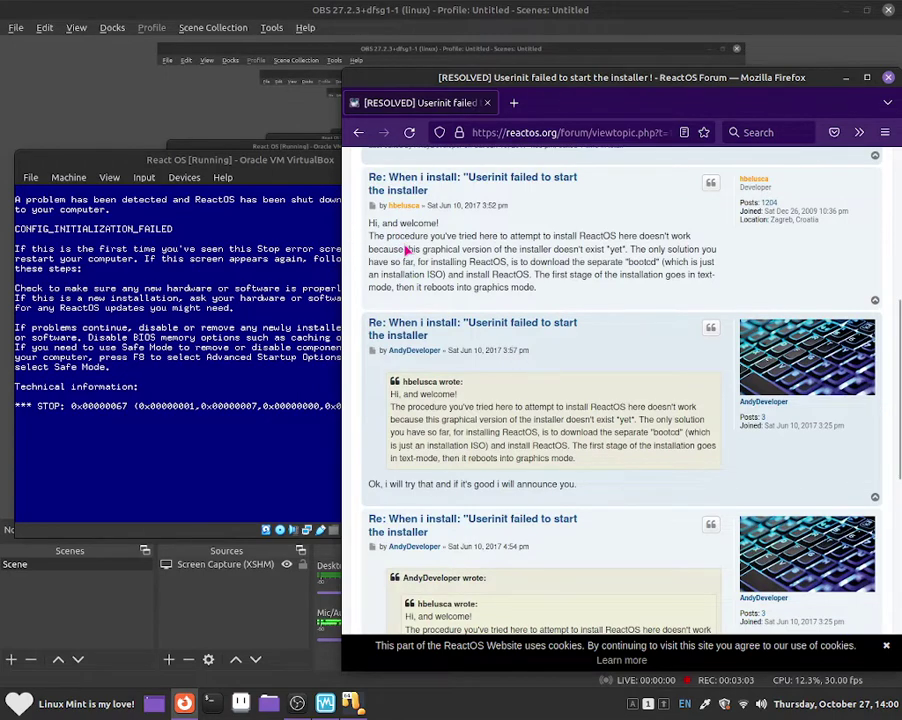
{"action": "left_click_drag", "start_coordinate": [452, 232], "coordinate": [495, 250]}
{"action": "double_click", "coordinate": [480, 249]}
{"action": "left_click", "coordinate": [485, 250]}
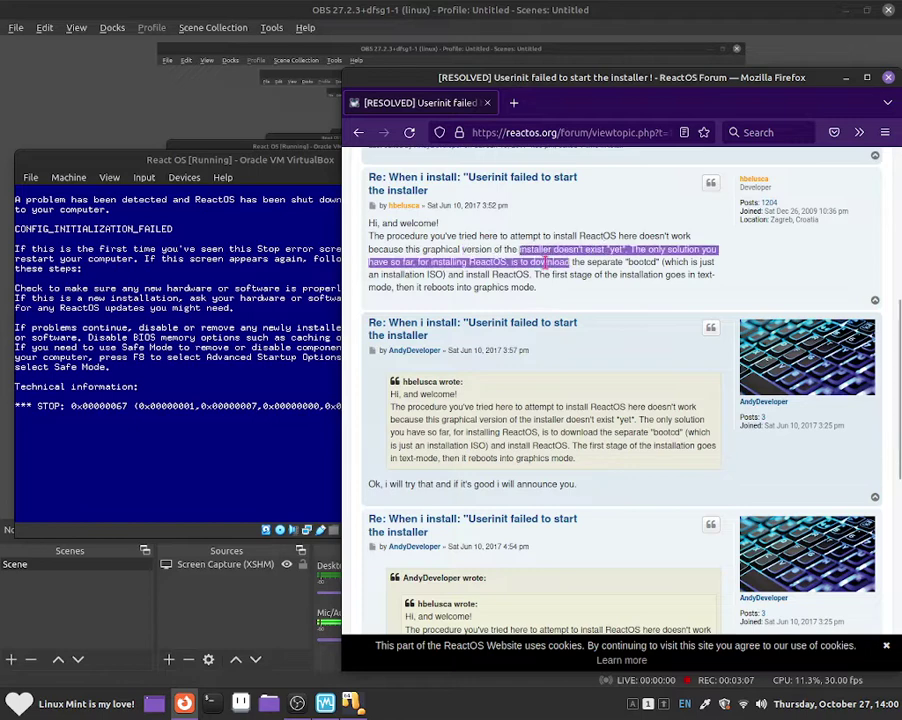
{"action": "left_click_drag", "start_coordinate": [493, 250], "coordinate": [560, 274]}
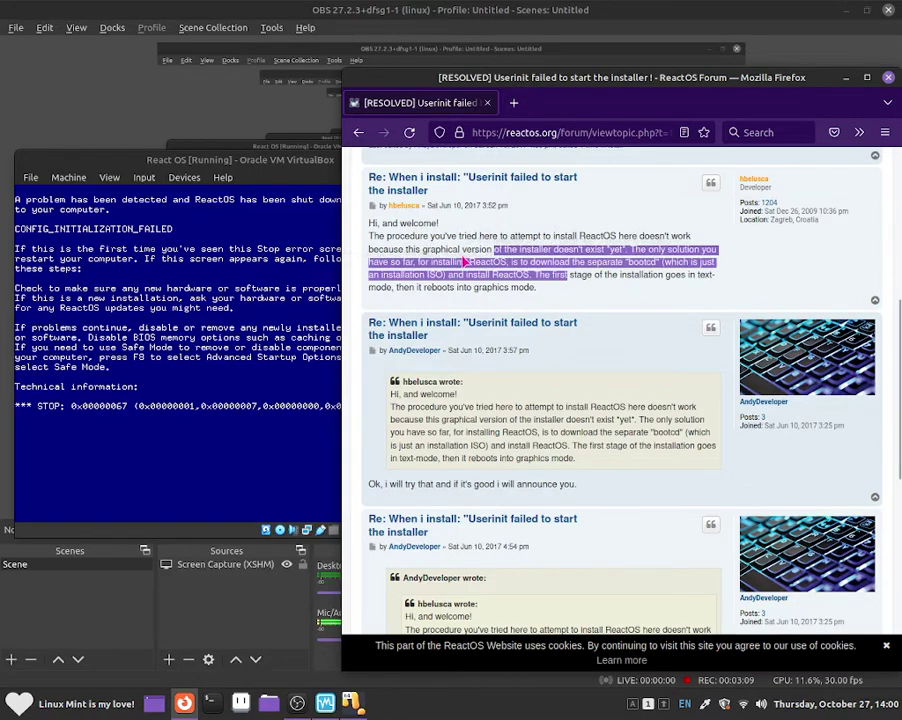
{"action": "left_click_drag", "start_coordinate": [488, 262], "coordinate": [462, 262]}
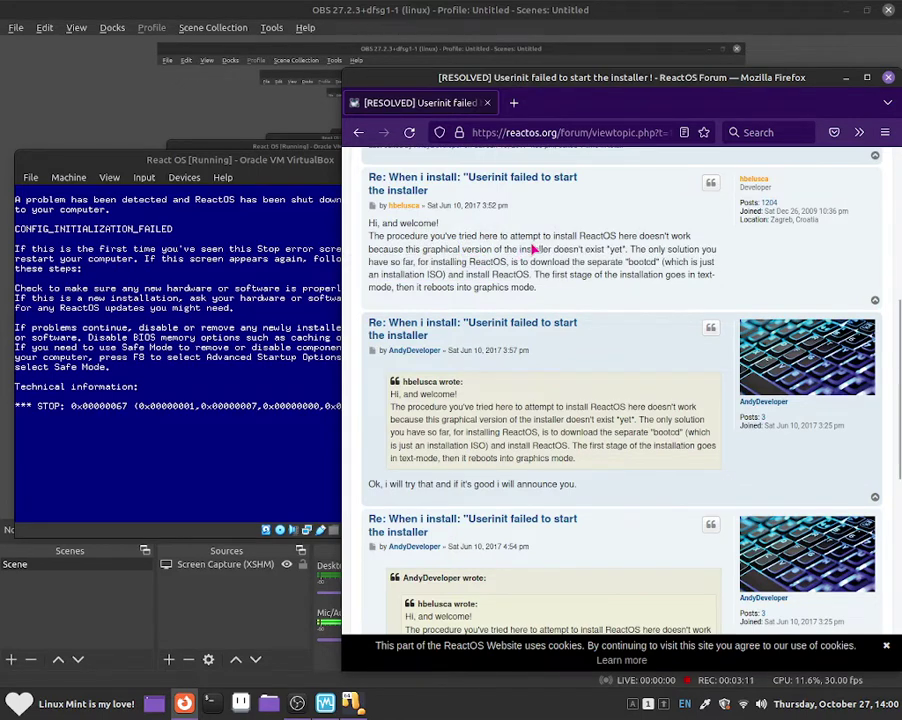
{"action": "left_click_drag", "start_coordinate": [666, 249], "coordinate": [647, 320]}
{"action": "scroll", "coordinate": [580, 256], "scroll_direction": "down", "scroll_amount": 3}
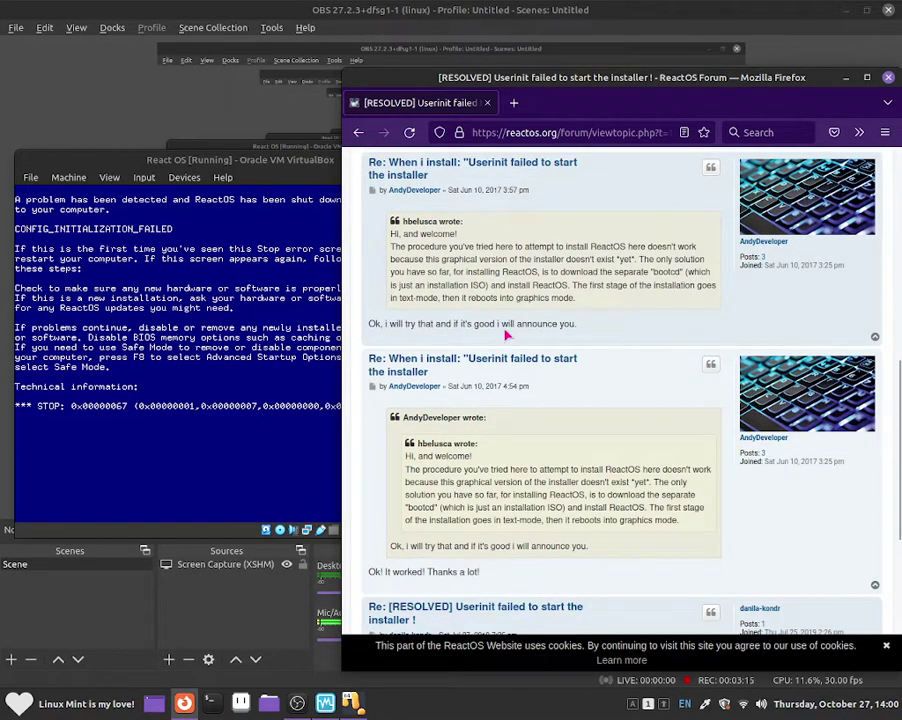
{"action": "scroll", "coordinate": [550, 400], "scroll_direction": "down", "scroll_amount": 6}
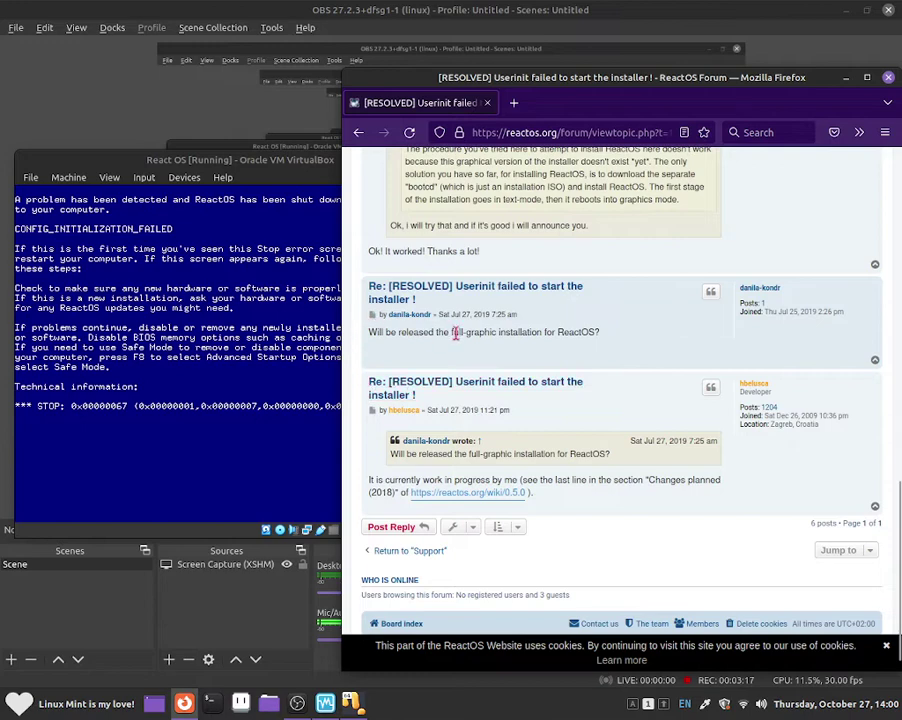
{"action": "scroll", "coordinate": [589, 354], "scroll_direction": "down", "scroll_amount": 1}
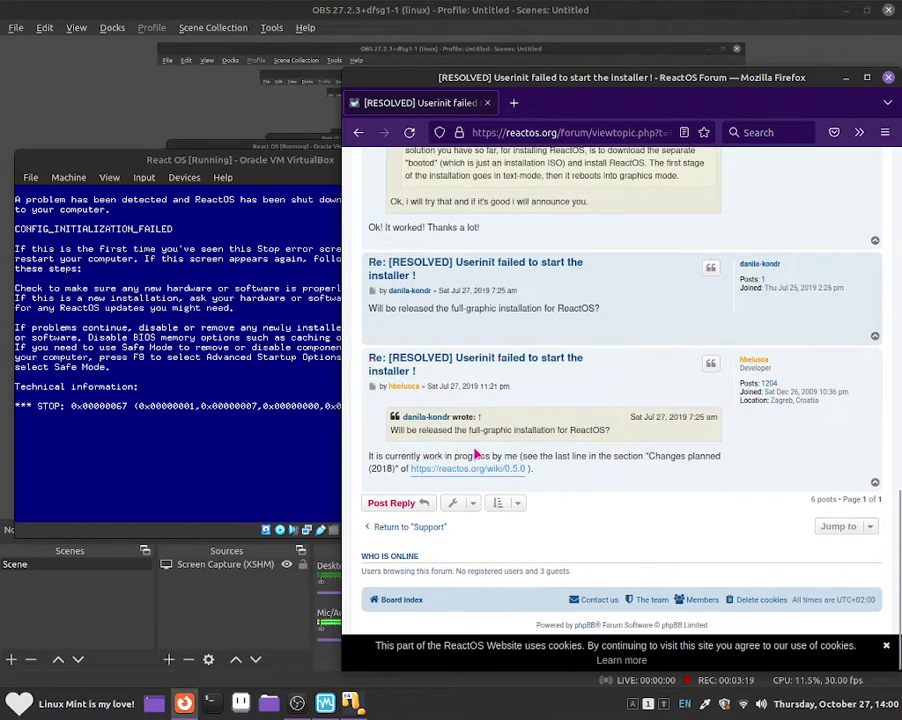
Return to the search results and open the Installing ReactOS wiki page at its section on getting ReactOS
{"action": "key", "text": "alt+Left"}
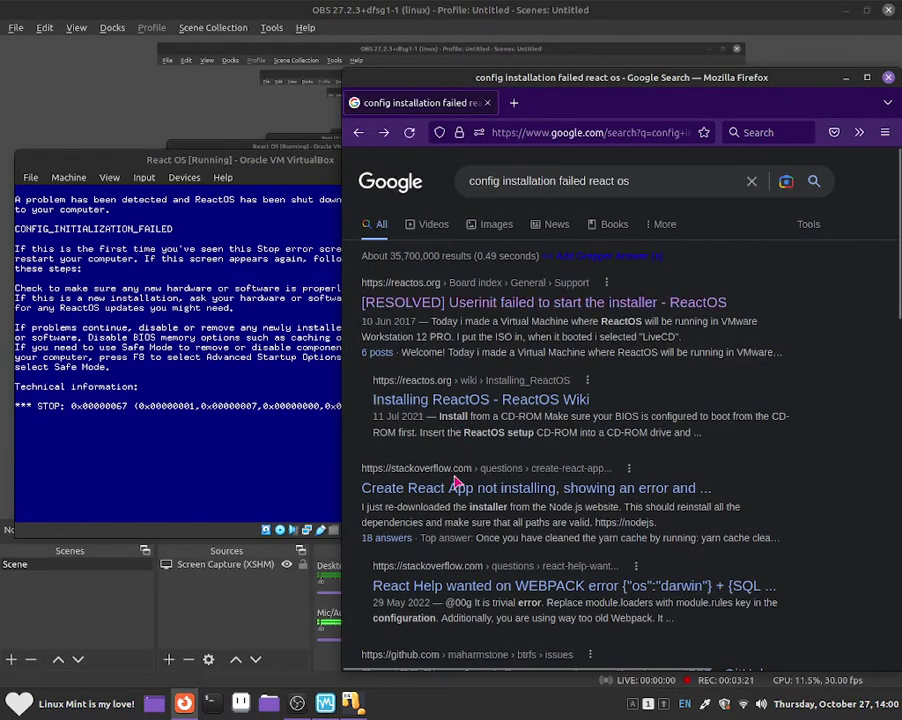
{"action": "scroll", "coordinate": [412, 516], "scroll_direction": "down", "scroll_amount": 5}
{"action": "scroll", "coordinate": [478, 245], "scroll_direction": "up", "scroll_amount": 2}
{"action": "left_click", "coordinate": [480, 239]}
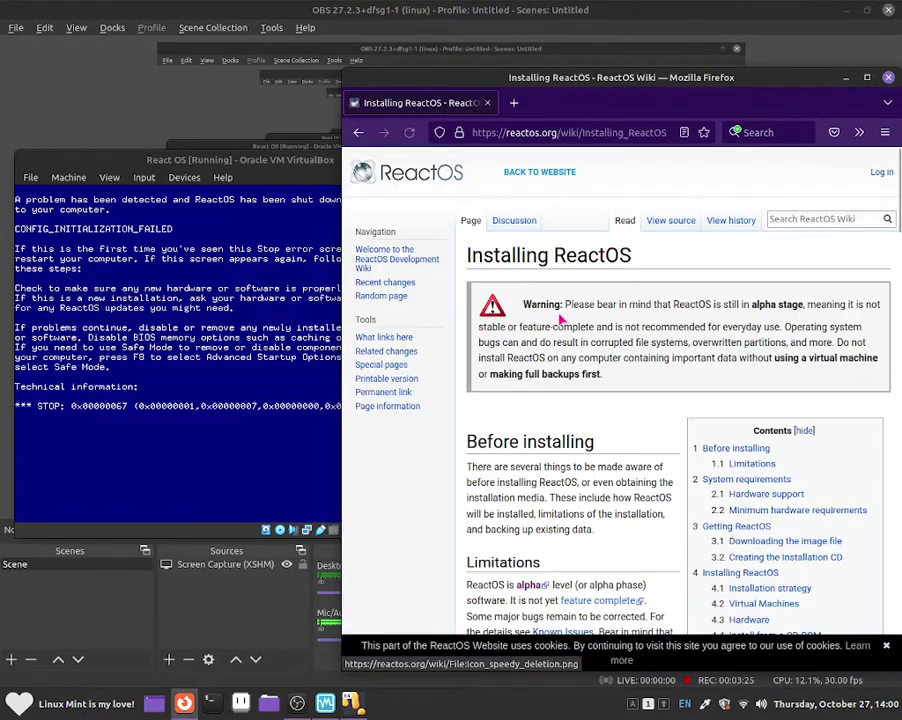
{"action": "scroll", "coordinate": [566, 320], "scroll_direction": "down", "scroll_amount": 5}
{"action": "scroll", "coordinate": [526, 374], "scroll_direction": "down", "scroll_amount": 10}
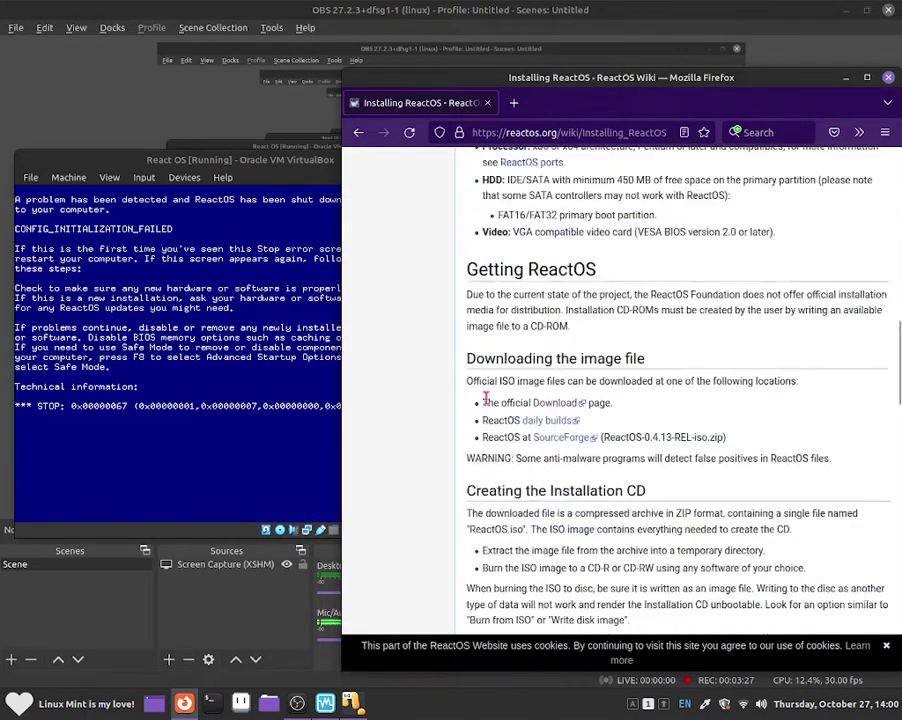
Read the Installing ReactOS wiki page from the installation CD section through the See also links
{"action": "scroll", "coordinate": [490, 395], "scroll_direction": "down", "scroll_amount": 9}
{"action": "scroll", "coordinate": [519, 356], "scroll_direction": "up", "scroll_amount": 3}
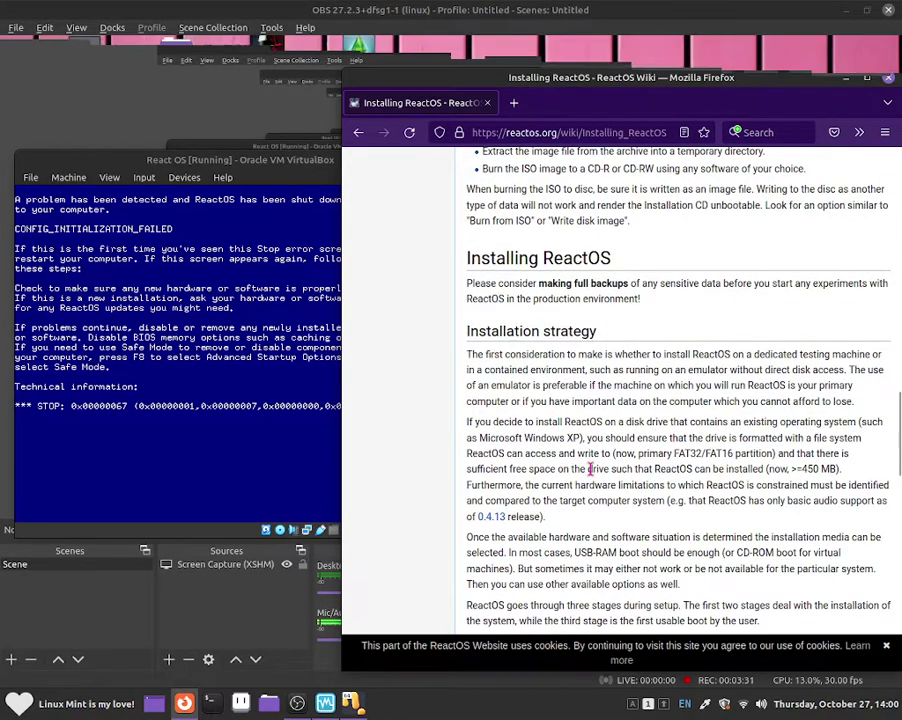
{"action": "scroll", "coordinate": [590, 469], "scroll_direction": "down", "scroll_amount": 3}
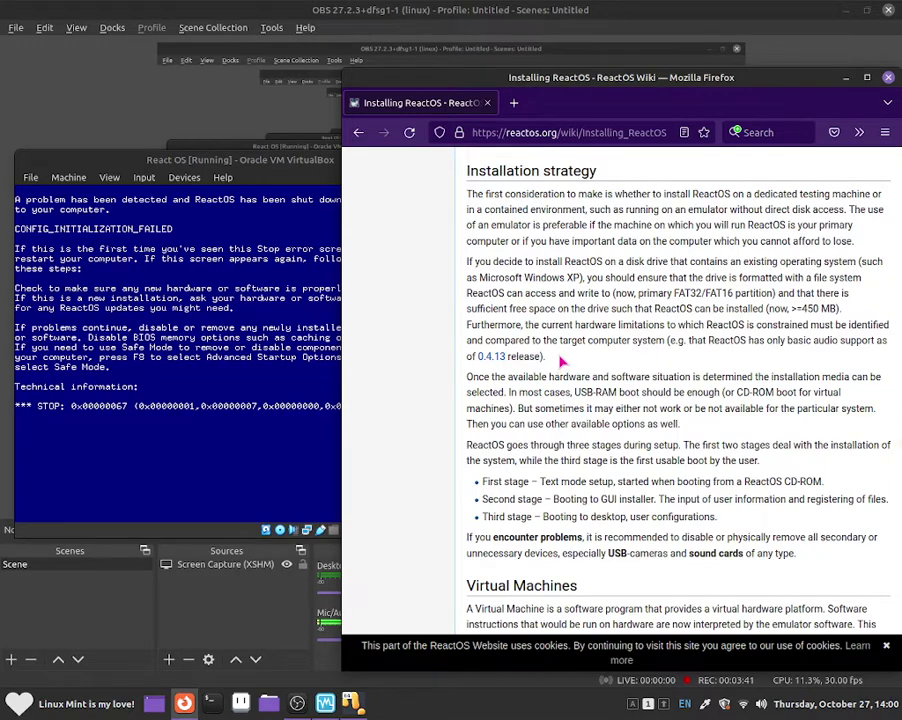
{"action": "scroll", "coordinate": [590, 374], "scroll_direction": "down", "scroll_amount": 4}
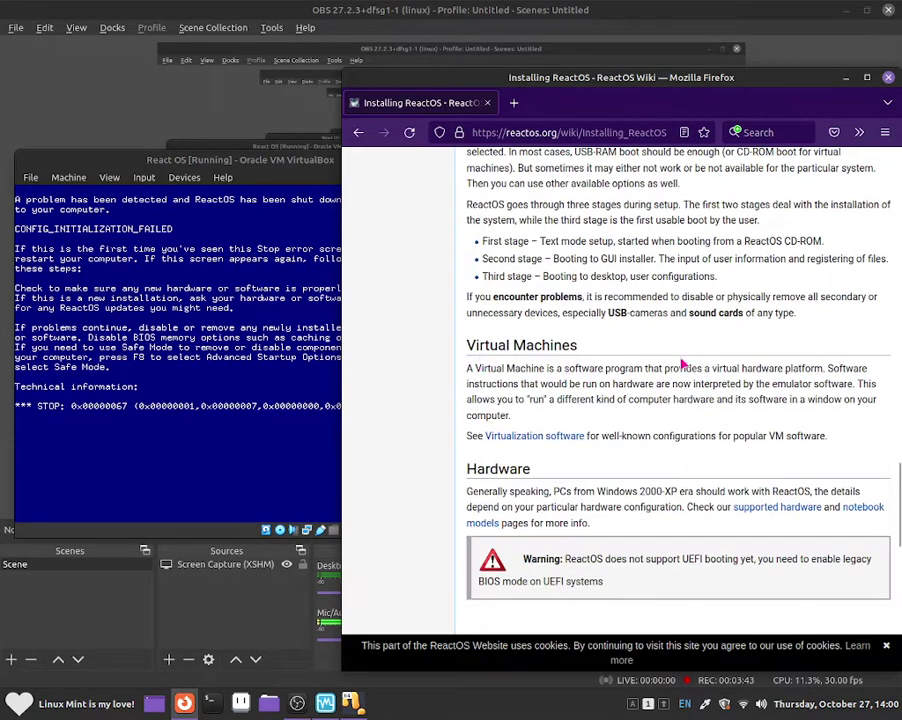
{"action": "scroll", "coordinate": [600, 400], "scroll_direction": "down", "scroll_amount": 4}
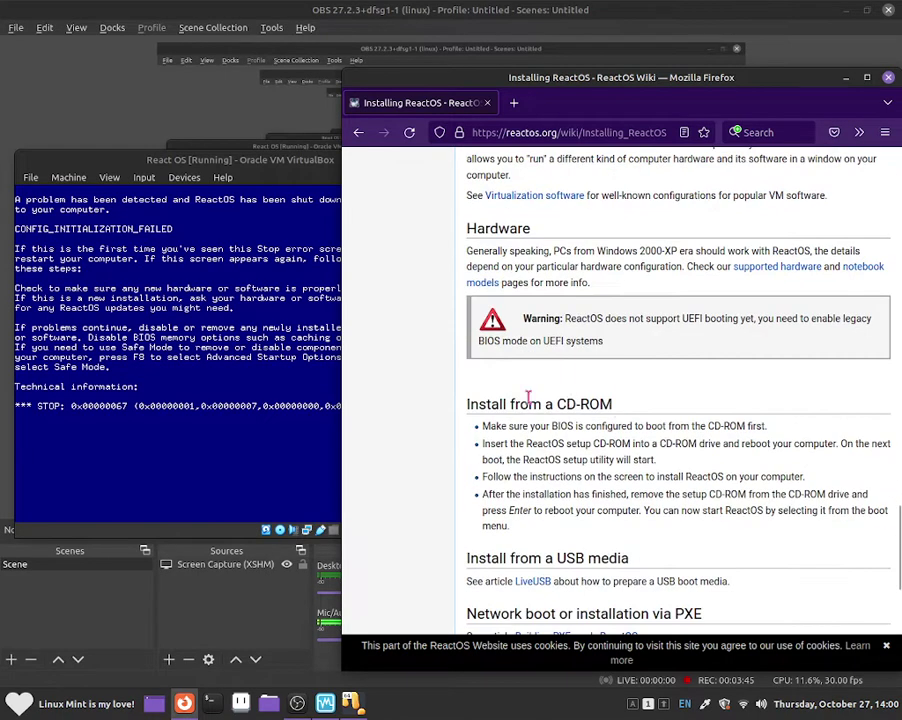
{"action": "scroll", "coordinate": [540, 410], "scroll_direction": "down", "scroll_amount": 4}
{"action": "scroll", "coordinate": [446, 386], "scroll_direction": "up", "scroll_amount": 1}
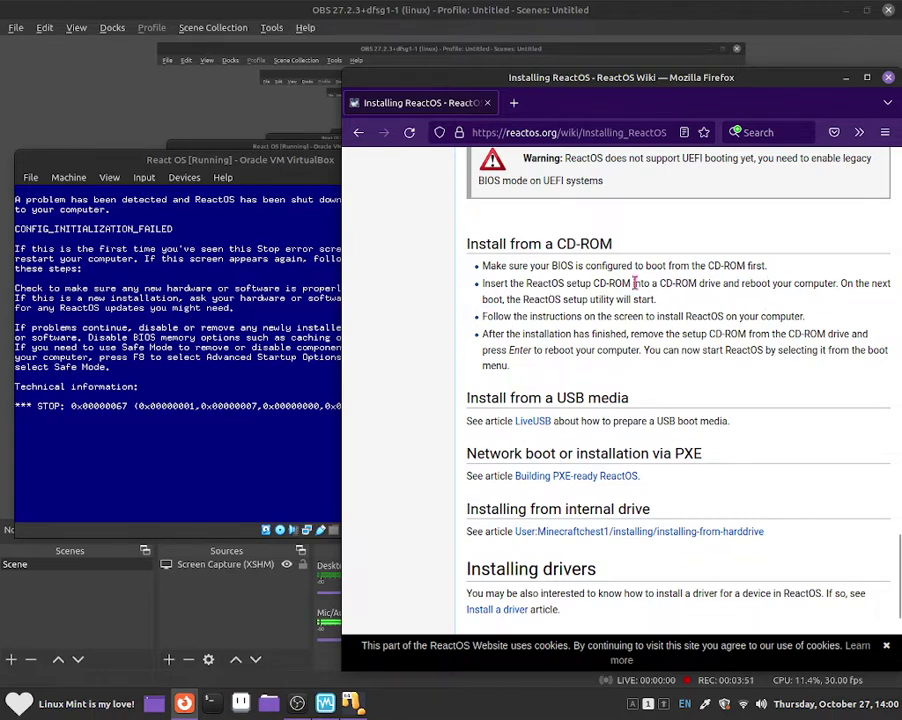
{"action": "scroll", "coordinate": [455, 405], "scroll_direction": "down", "scroll_amount": 2}
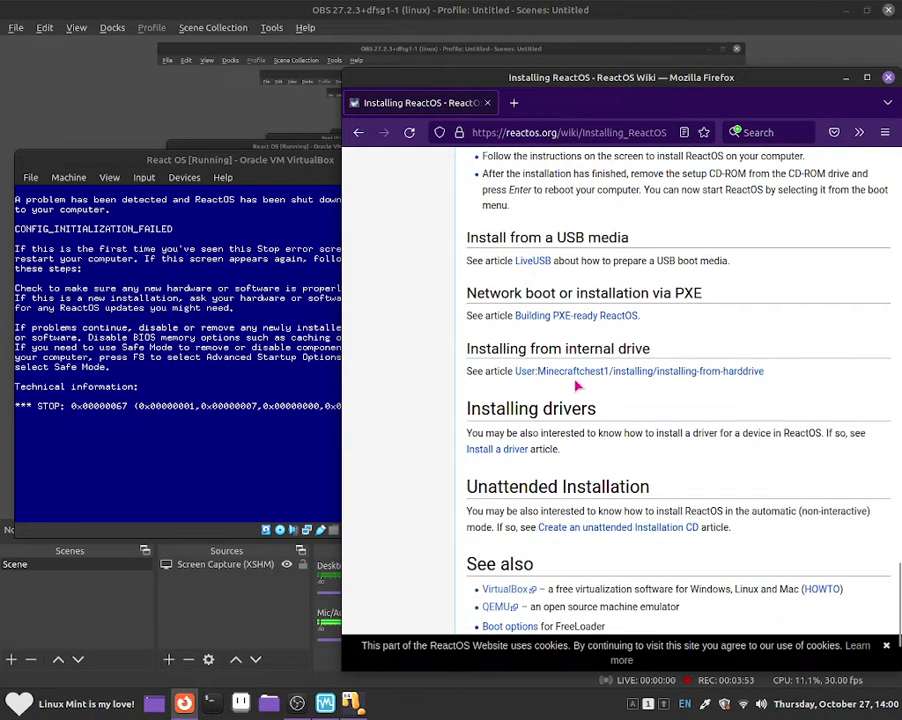
{"action": "scroll", "coordinate": [508, 413], "scroll_direction": "down", "scroll_amount": 1}
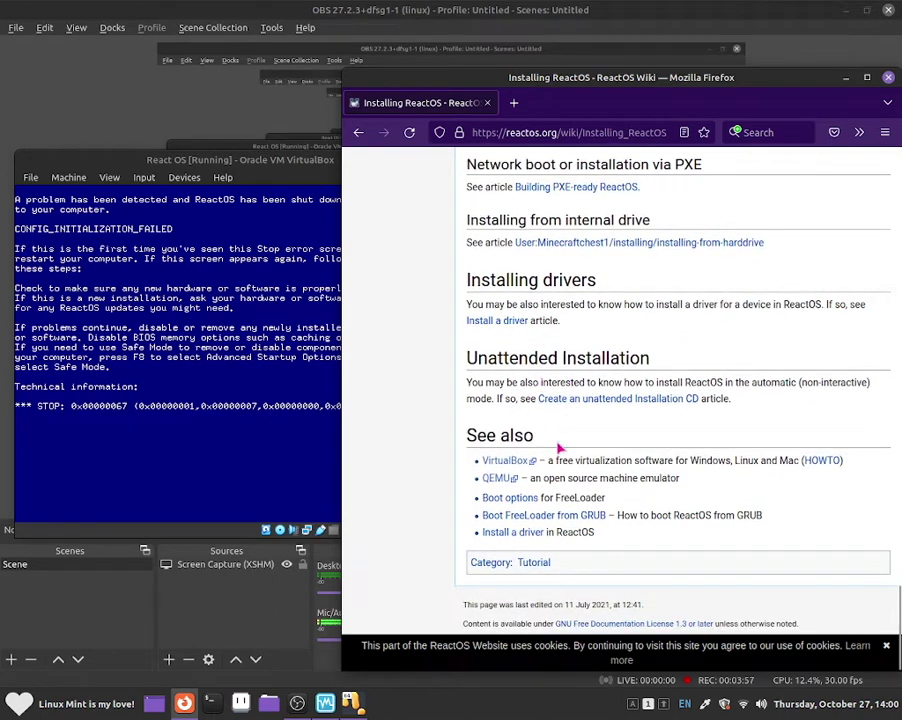
Bring the ReactOS virtual machine window over the browser and reset the machine to retry a normal boot
{"action": "left_click_drag", "start_coordinate": [187, 162], "coordinate": [488, 152]}
{"action": "left_click", "coordinate": [366, 168]}
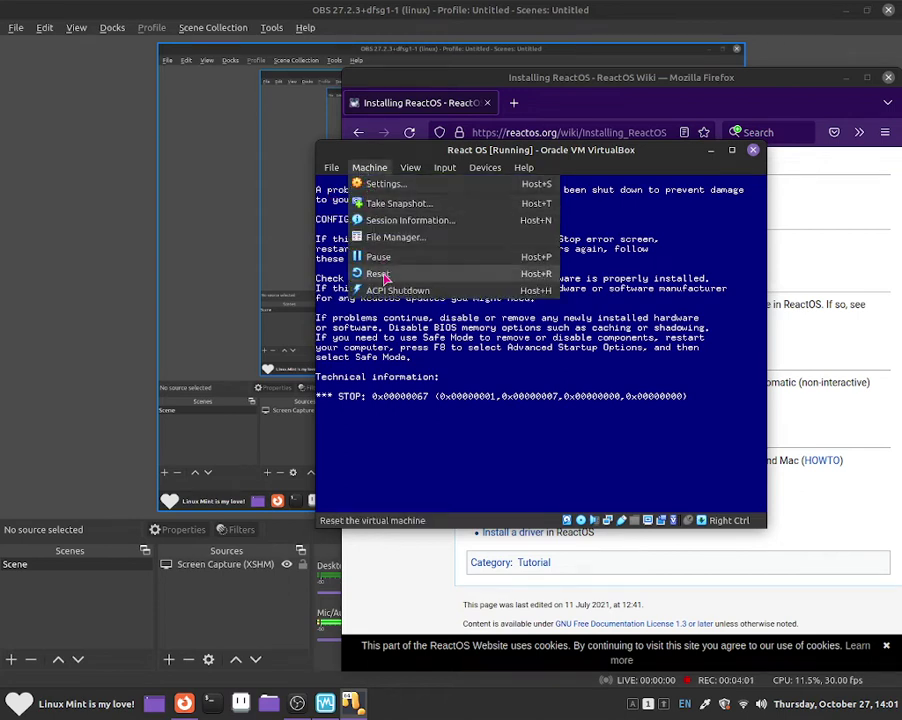
{"action": "left_click", "coordinate": [427, 377]}
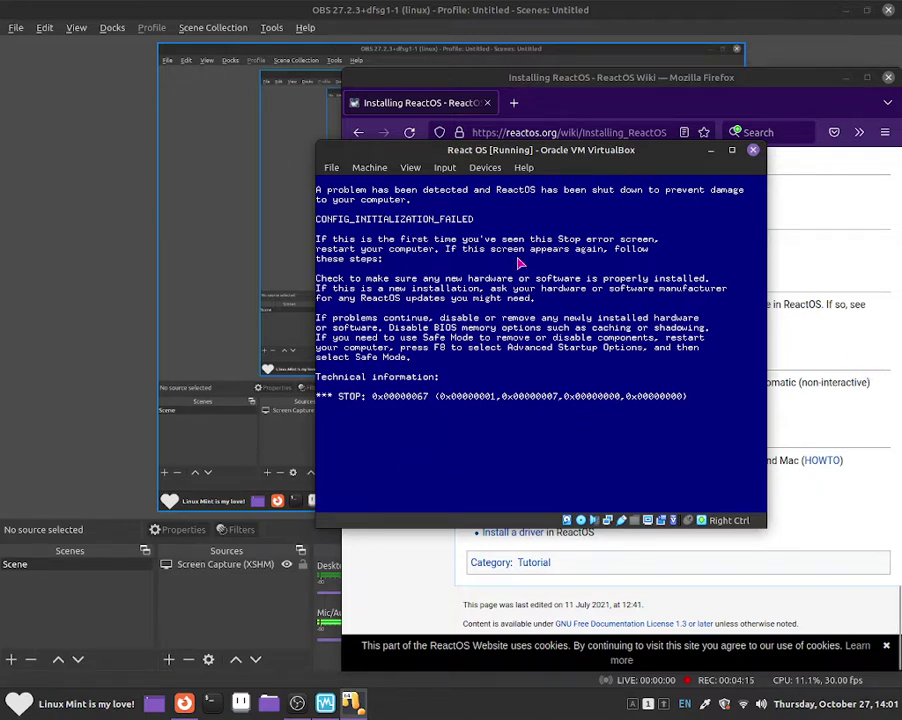
{"action": "left_click_drag", "start_coordinate": [608, 155], "coordinate": [577, 176]}
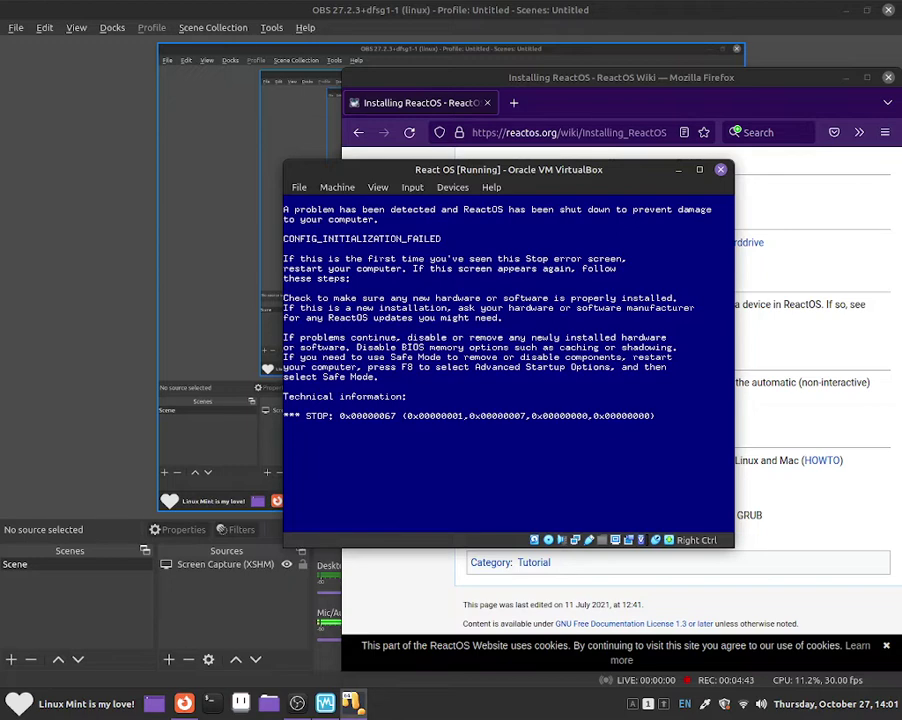
Reset the virtual machine and try to boot ReactOS with the Enable VGA Mode advanced startup option
{"action": "left_click", "coordinate": [337, 187]}
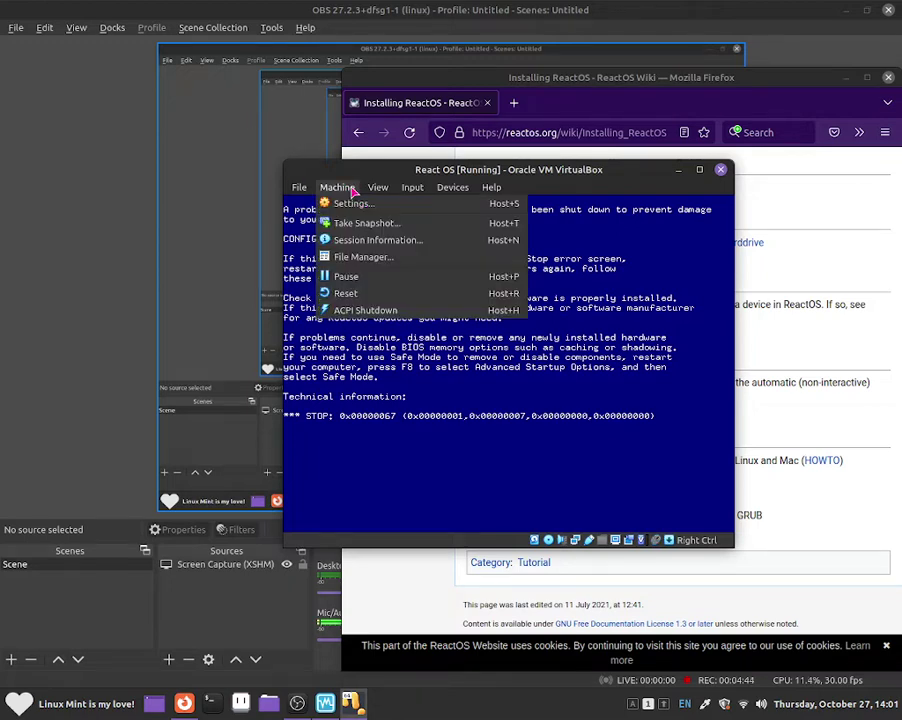
{"action": "left_click", "coordinate": [345, 293]}
{"action": "left_click", "coordinate": [543, 396]}
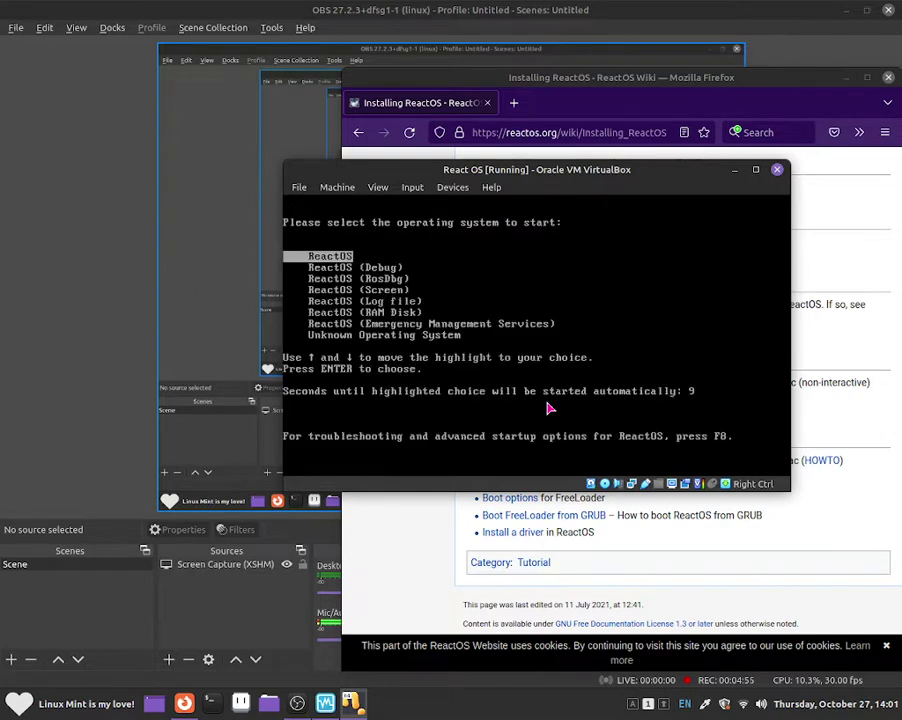
{"action": "key", "text": "F8"}
{"action": "key", "text": "Up"}
{"action": "key", "text": "Up"}
{"action": "key", "text": "Up"}
{"action": "key", "text": "Up"}
{"action": "key", "text": "Up"}
{"action": "key", "text": "Up"}
{"action": "key", "text": "Up"}
{"action": "key", "text": "Up"}
{"action": "key", "text": "Up"}
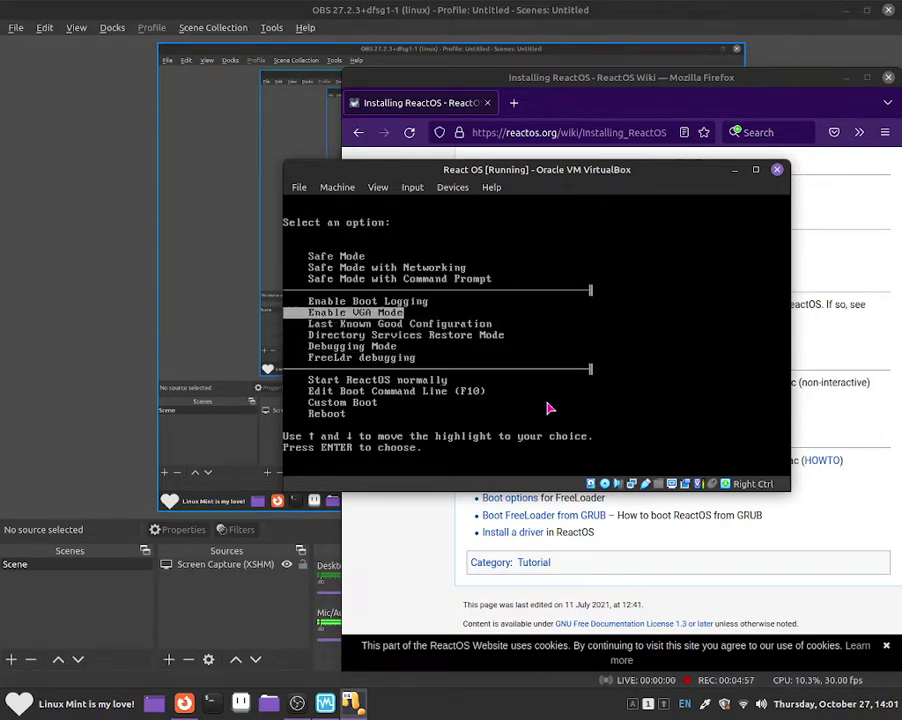
{"action": "key", "text": "Return"}
{"action": "key", "text": "Return"}
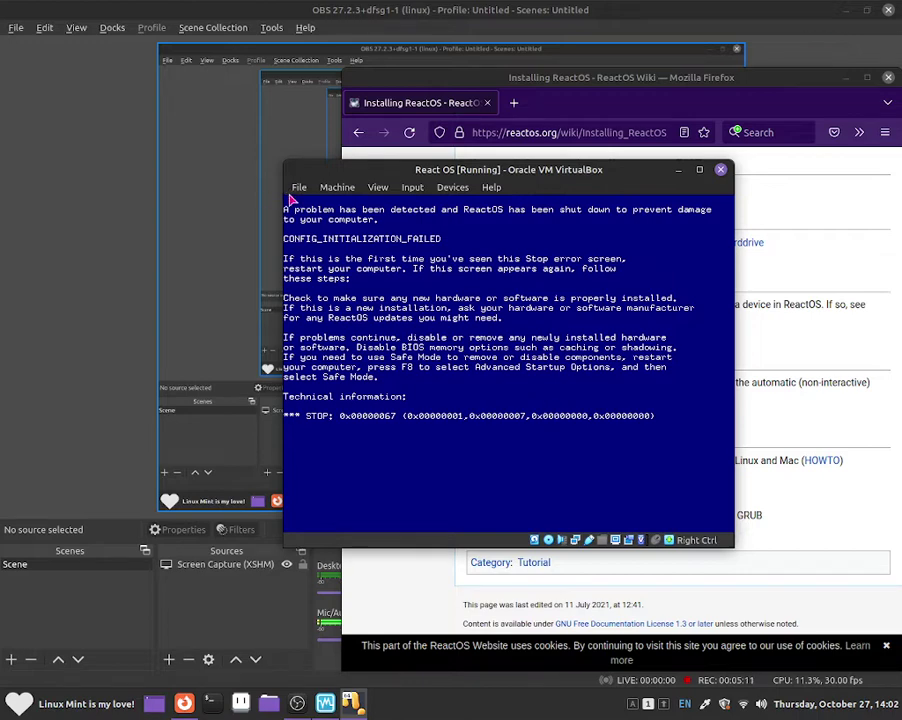
Reset the virtual machine, boot it from the installation CD and confirm the language in ReactOS Setup
{"action": "left_click", "coordinate": [337, 188]}
{"action": "left_click", "coordinate": [372, 292]}
{"action": "left_click", "coordinate": [540, 397]}
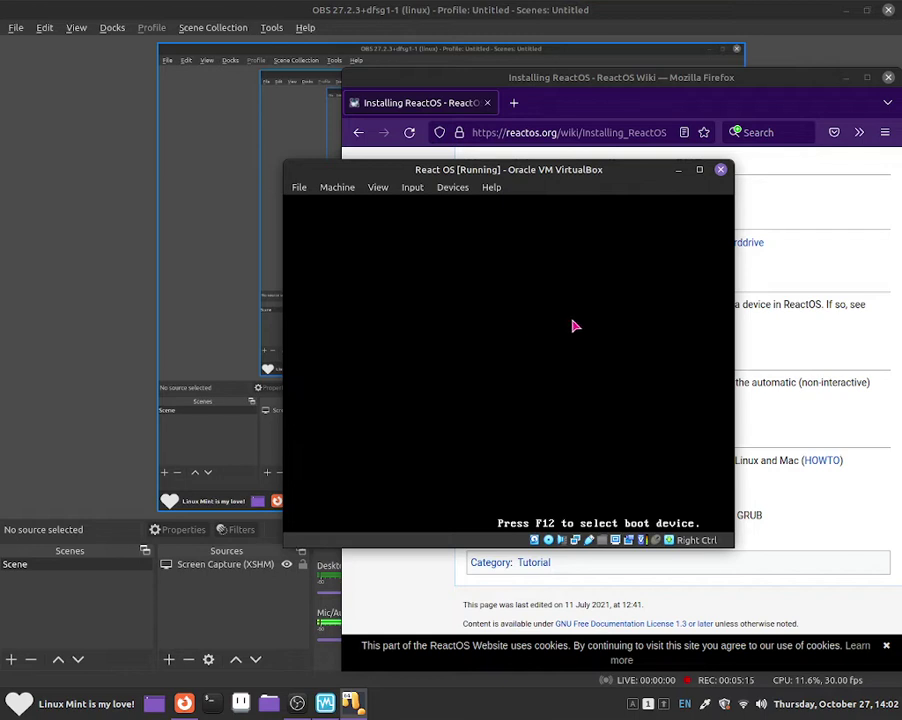
{"action": "key", "text": "Return"}
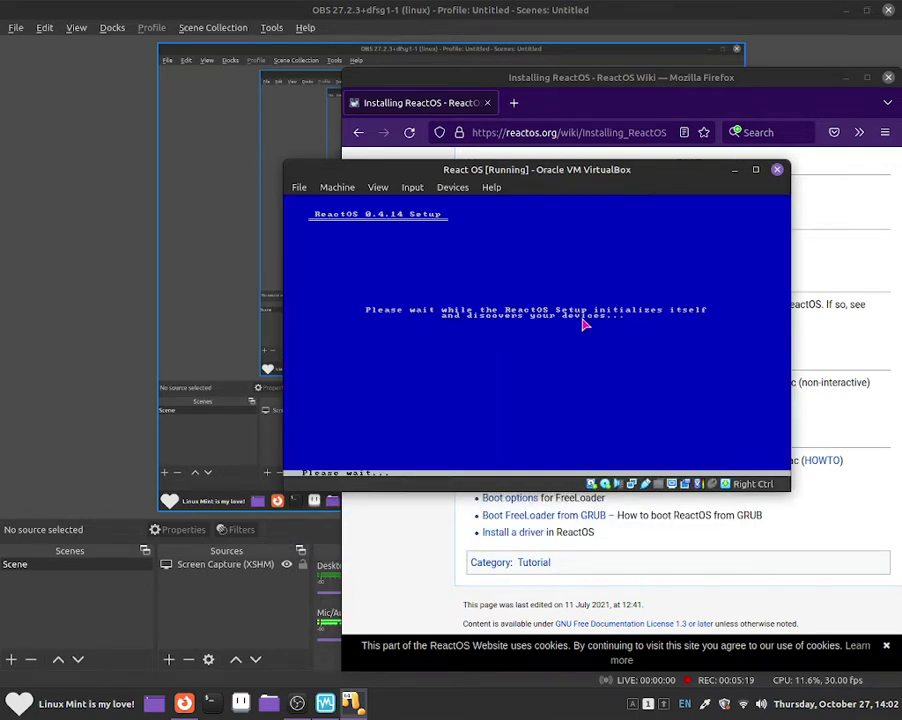
{"action": "key", "text": "Up"}
{"action": "key", "text": "Up"}
{"action": "key", "text": "Down"}
{"action": "key", "text": "Down"}
{"action": "key", "text": "Return"}
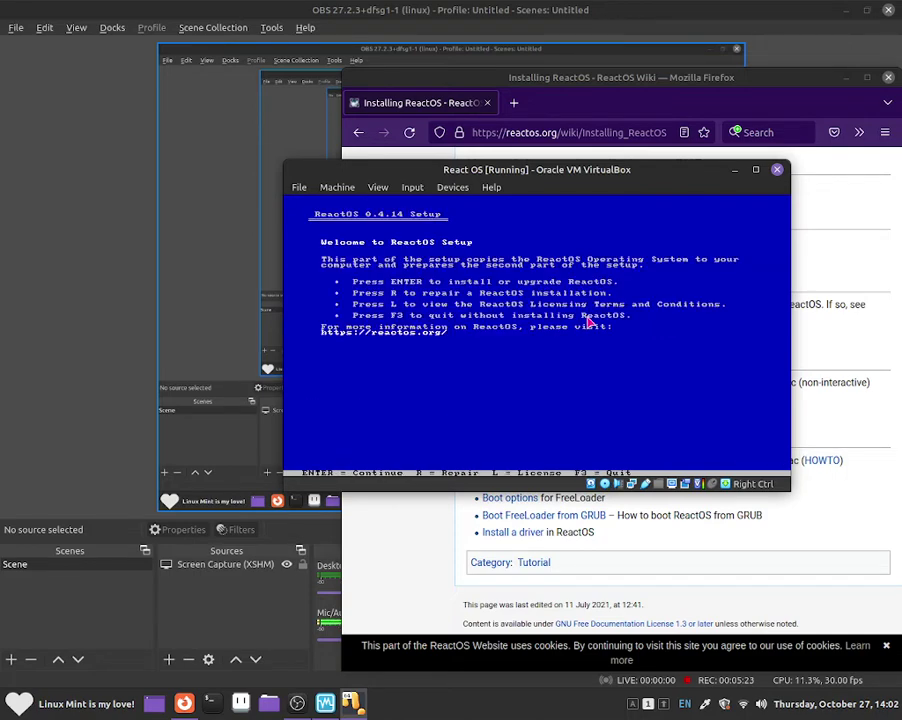
Continue past the ReactOS Setup welcome and version status pages and try to upgrade the existing C:\ReactOS installation
{"action": "key", "text": "Return"}
{"action": "key", "text": "Return"}
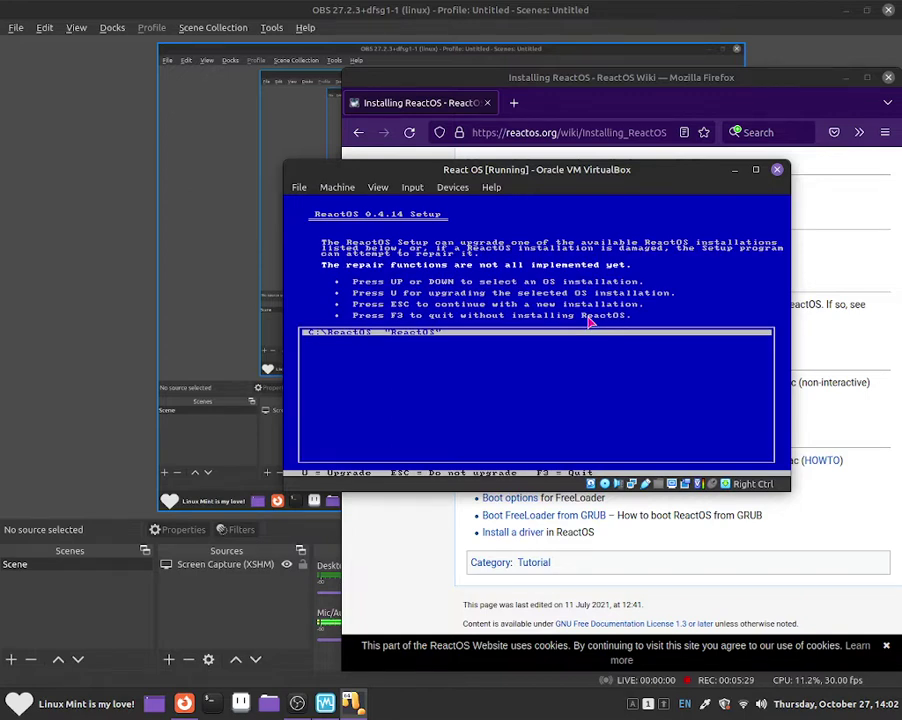
{"action": "key", "text": "u"}
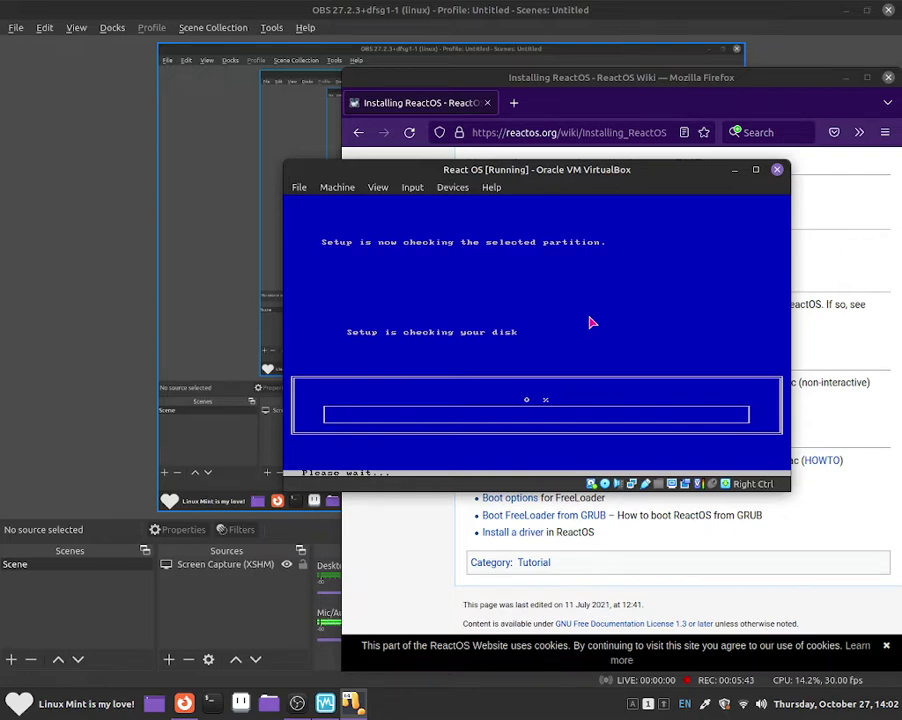
Reset the virtual machine during the disk check and restart ReactOS Setup as far as the version status page
{"action": "left_click_drag", "start_coordinate": [648, 172], "coordinate": [665, 200]}
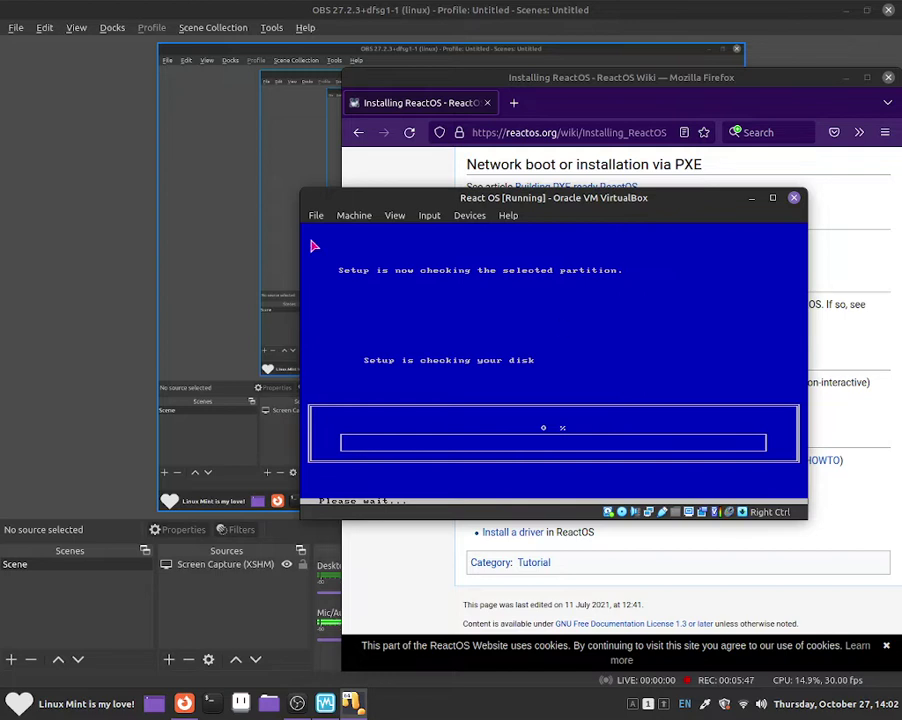
{"action": "left_click", "coordinate": [354, 215]}
{"action": "left_click", "coordinate": [376, 328]}
{"action": "left_click", "coordinate": [640, 398]}
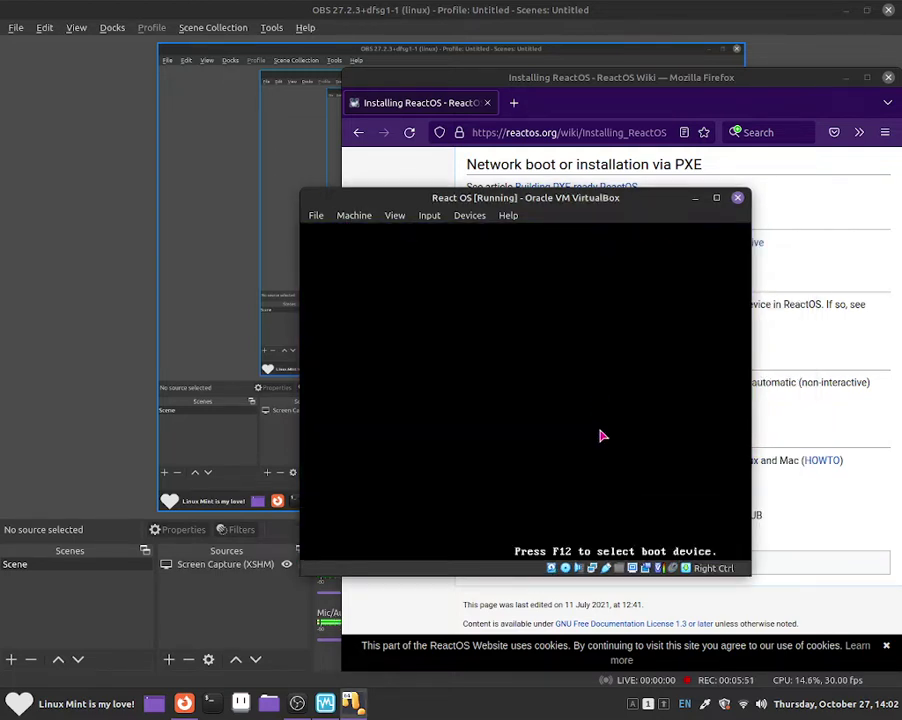
{"action": "key", "text": "Return"}
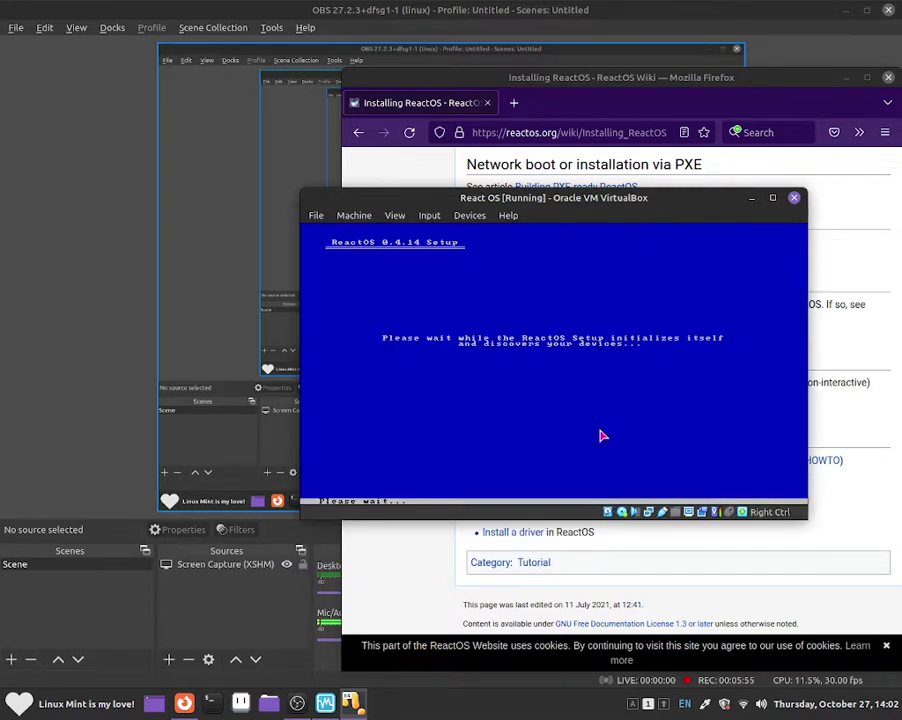
{"action": "key", "text": "Up"}
{"action": "key", "text": "Down"}
{"action": "key", "text": "Return"}
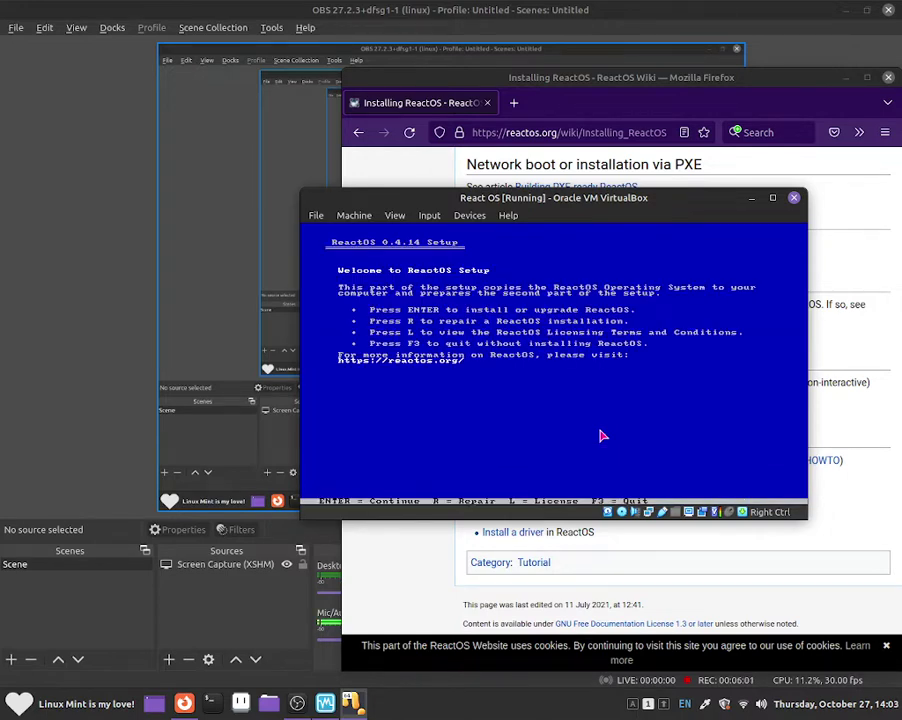
{"action": "key", "text": "Return"}
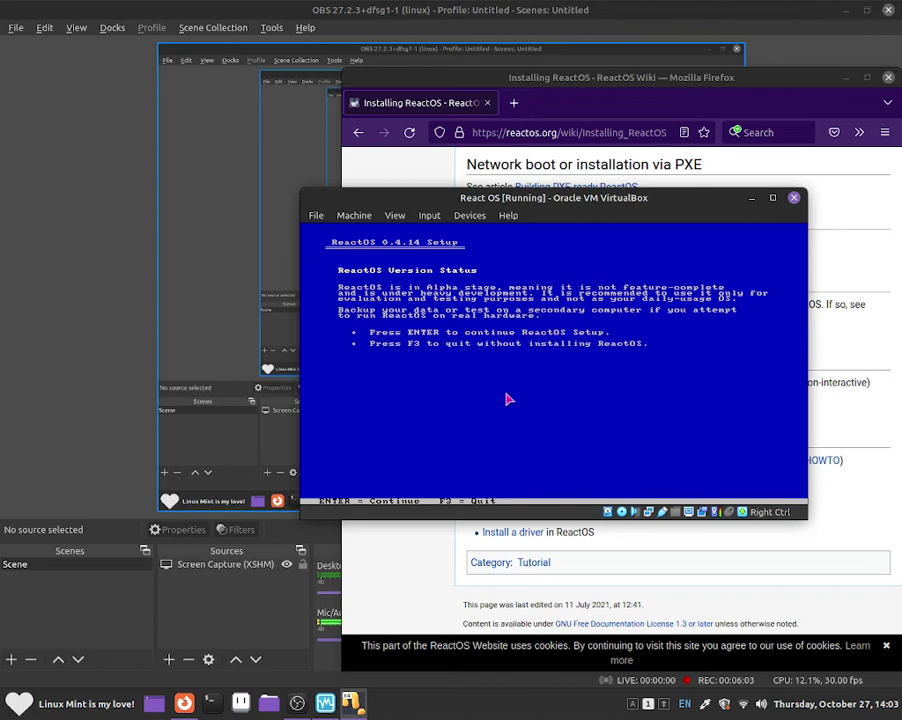
Reset the virtual machine again and select English (United Kingdom) as the ReactOS Setup language
{"action": "left_click", "coordinate": [354, 215]}
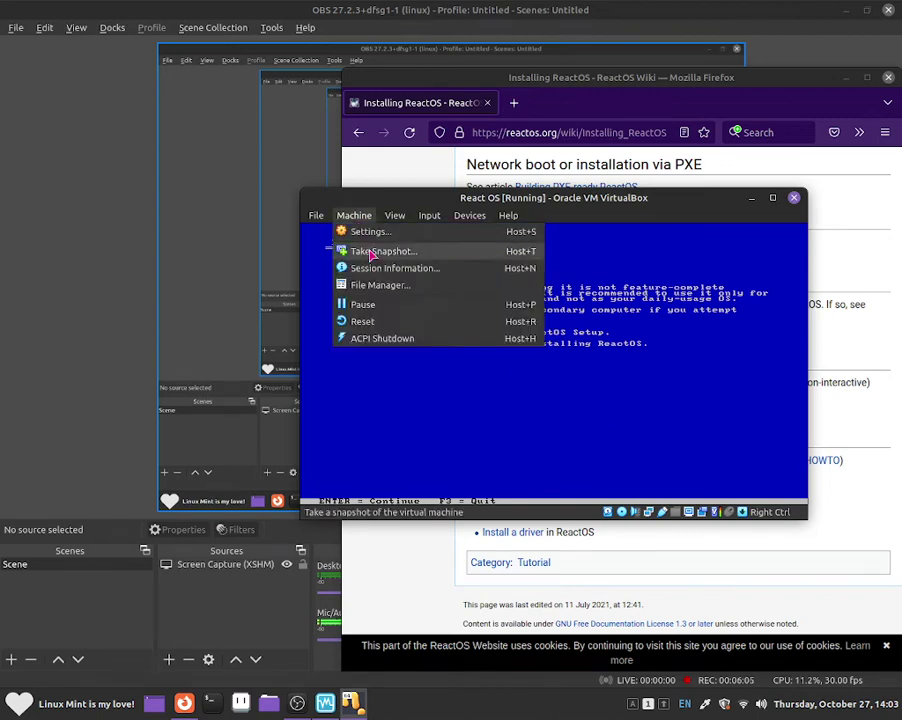
{"action": "left_click", "coordinate": [386, 322]}
{"action": "left_click", "coordinate": [578, 409]}
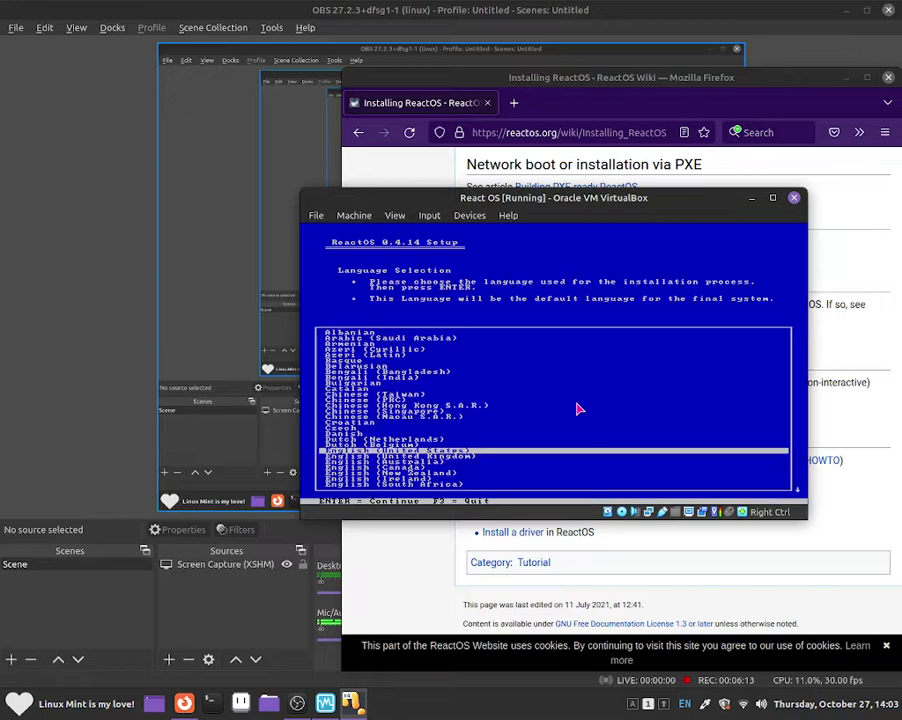
{"action": "key", "text": "Down"}
{"action": "key", "text": "Return"}
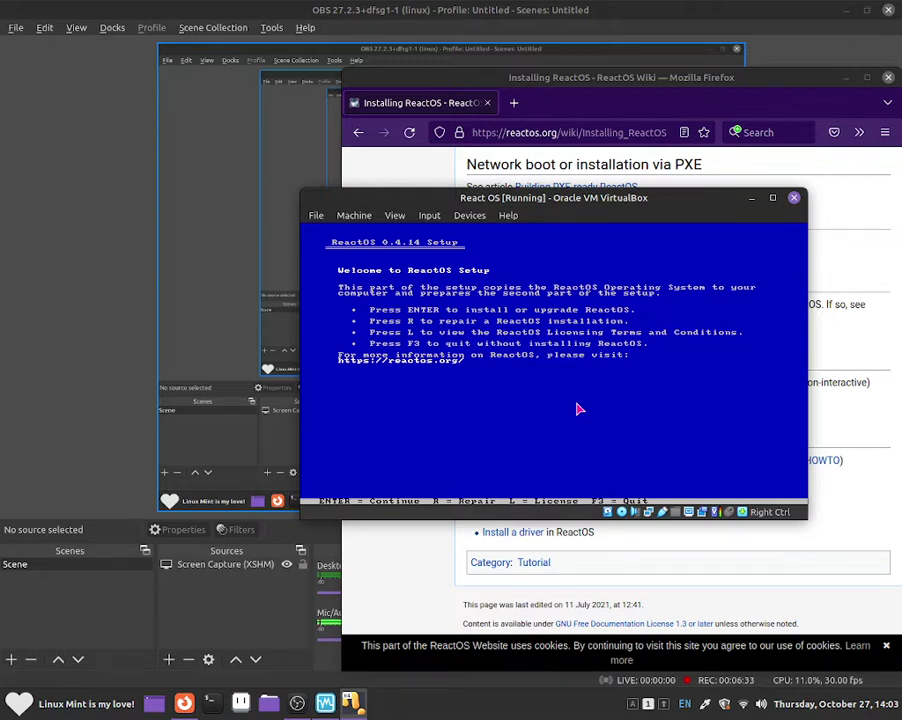
Open the ReactOS Recovery Console from Setup, try the ls command and exit the console
{"action": "key", "text": "r"}
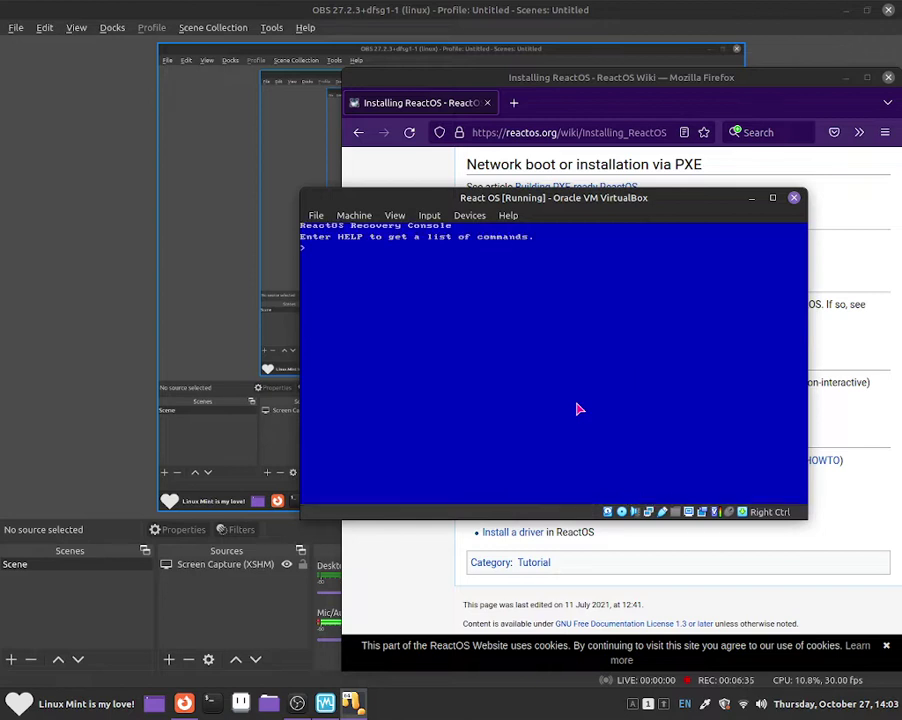
{"action": "type", "text": "ls"}
{"action": "key", "text": "Return"}
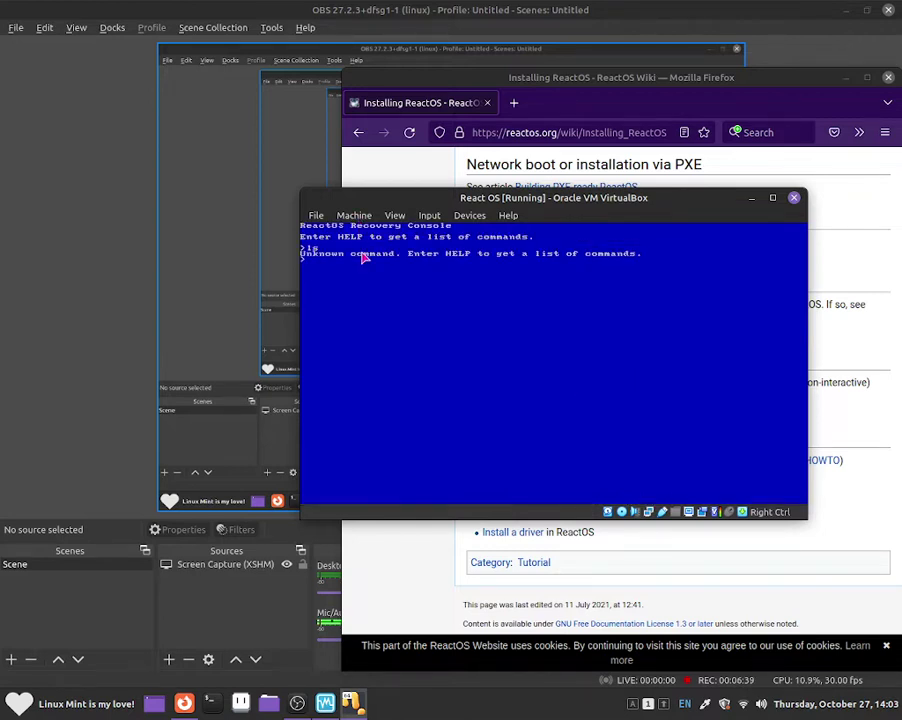
{"action": "type", "text": "cxitt"}
{"action": "key", "text": "Return"}
{"action": "type", "text": "exit"}
{"action": "key", "text": "Return"}
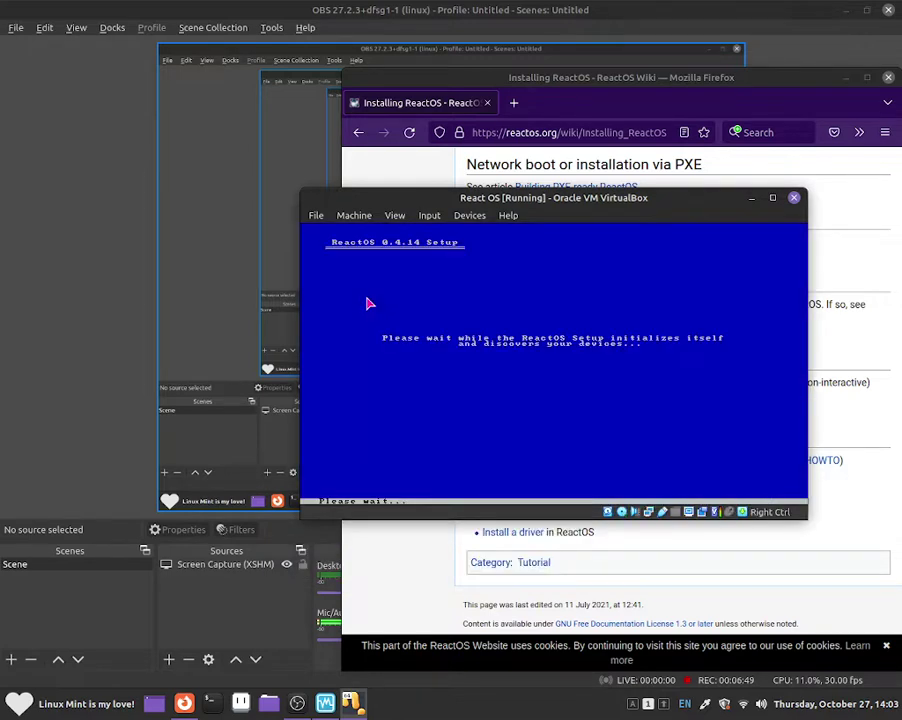
Run ReactOS Setup in English (United Kingdom) and continue with a new installation instead of upgrading C:\ReactOS
{"action": "key", "text": "Up"}
{"action": "key", "text": "Down"}
{"action": "key", "text": "Down"}
{"action": "key", "text": "Return"}
{"action": "key", "text": "Return"}
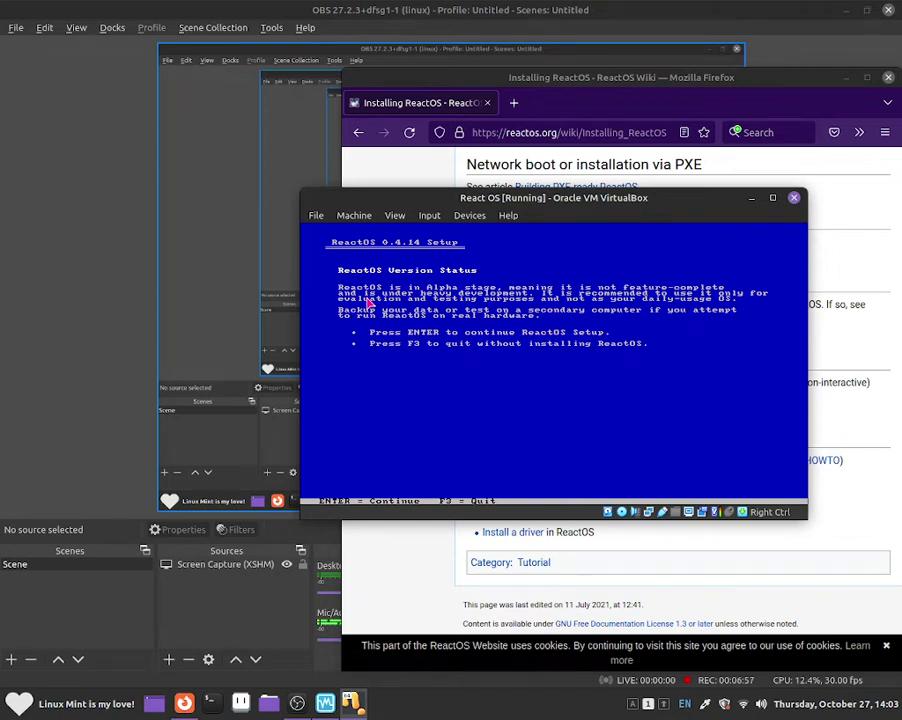
{"action": "key", "text": "Return"}
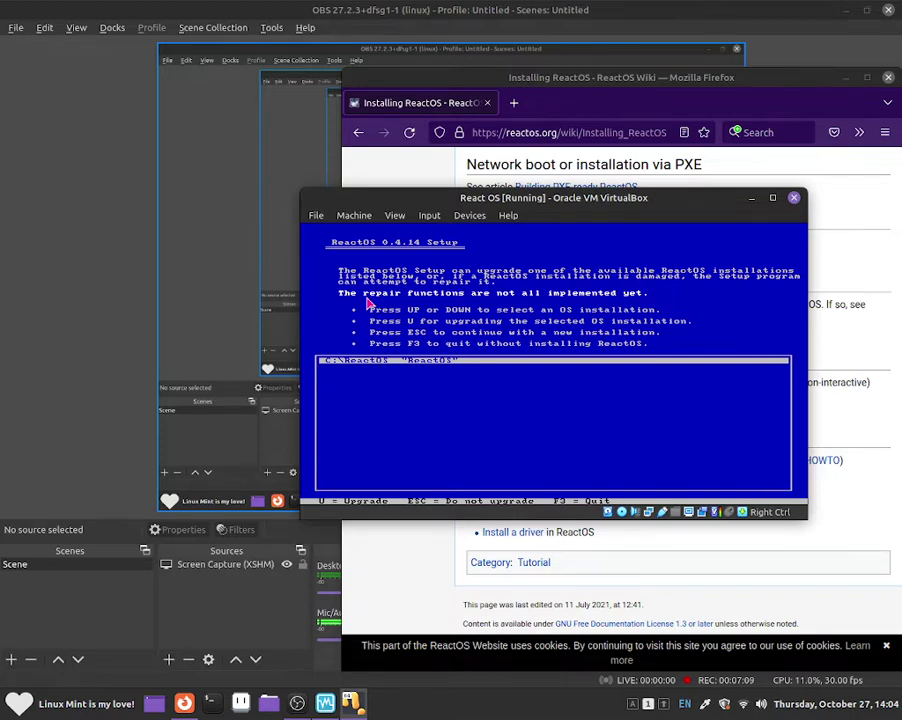
{"action": "key", "text": "Escape"}
Change the computer type in the Setup device settings to Standard PC Uniprocessor
{"action": "key", "text": "Up"}
{"action": "key", "text": "Up"}
{"action": "key", "text": "Up"}
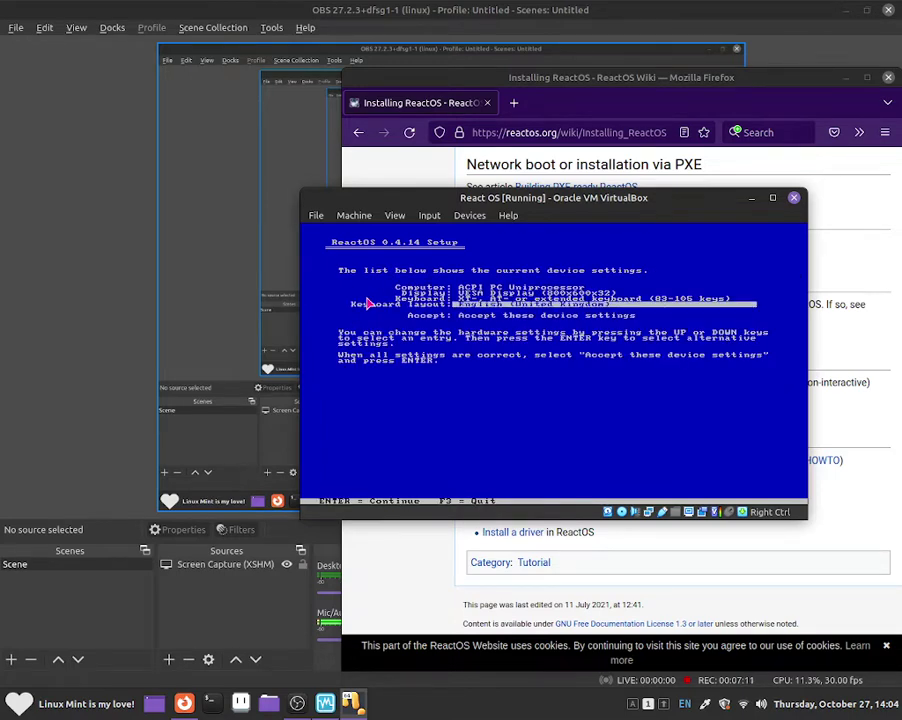
{"action": "key", "text": "Up"}
{"action": "key", "text": "Return"}
{"action": "key", "text": "Down"}
{"action": "key", "text": "Up"}
{"action": "key", "text": "Up"}
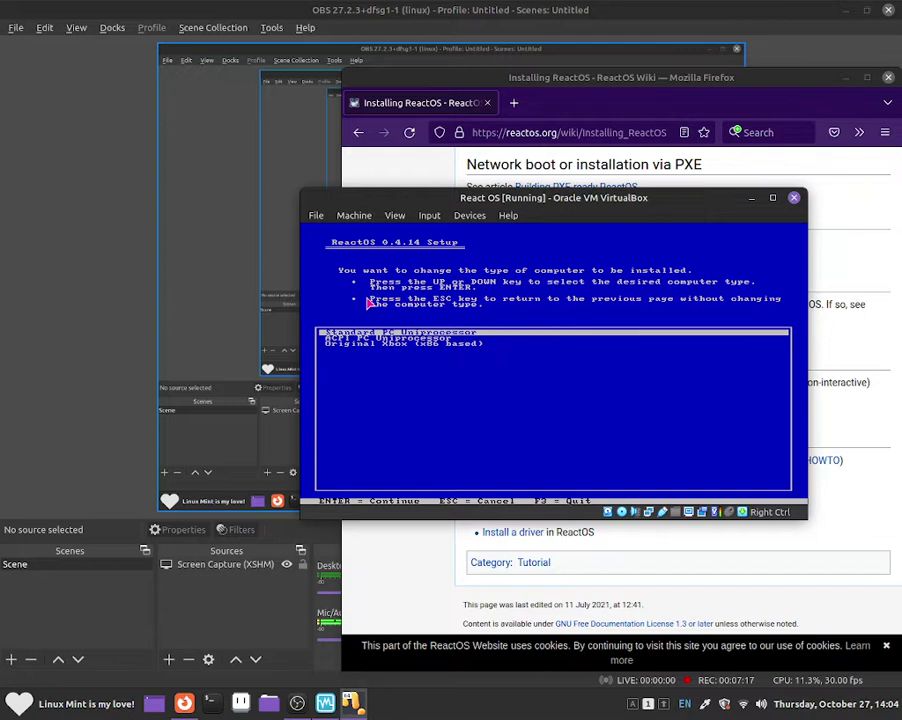
{"action": "key", "text": "Down"}
{"action": "key", "text": "Up"}
{"action": "key", "text": "Down"}
{"action": "key", "text": "Up"}
{"action": "key", "text": "Return"}
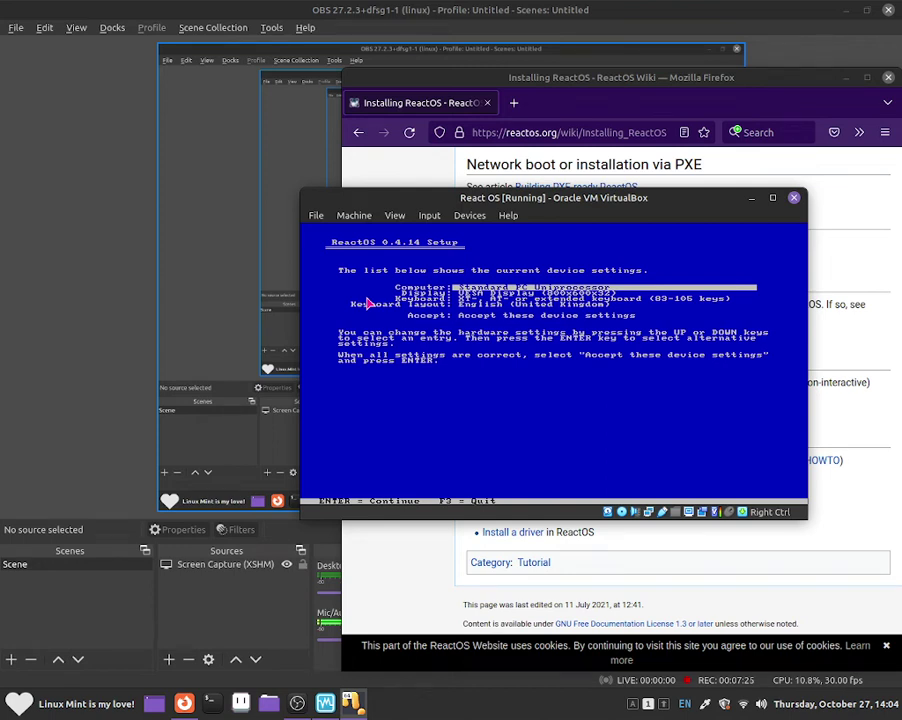
Change the computer type to ACPI PC Uniprocessor and accept the device settings
{"action": "key", "text": "Down"}
{"action": "key", "text": "Down"}
{"action": "key", "text": "Up"}
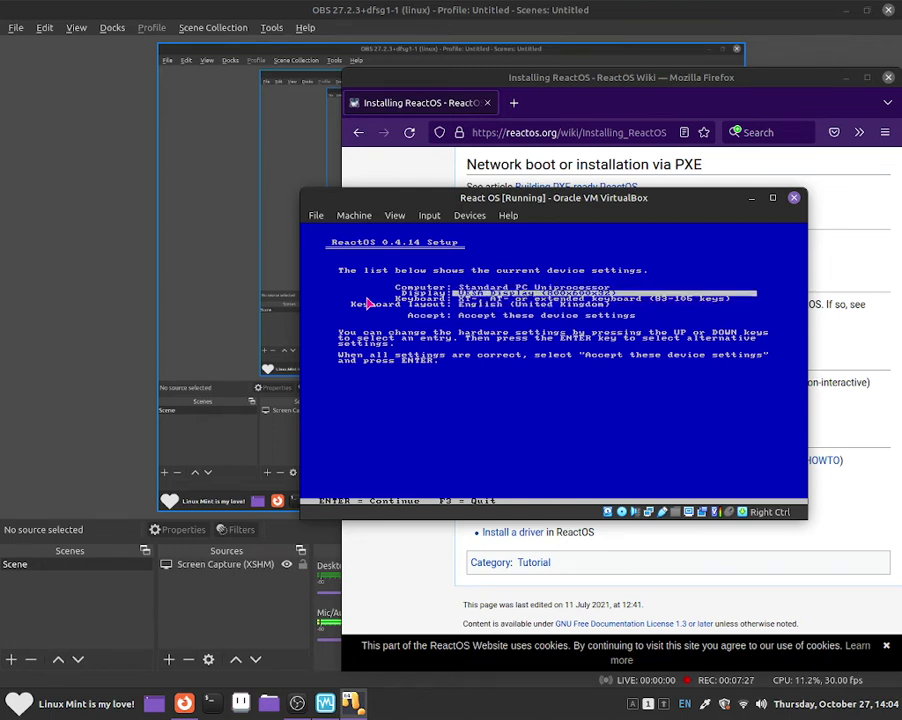
{"action": "key", "text": "Up"}
{"action": "key", "text": "Return"}
{"action": "key", "text": "Down"}
{"action": "key", "text": "Return"}
{"action": "key", "text": "Down"}
{"action": "key", "text": "Down"}
{"action": "key", "text": "Down"}
{"action": "key", "text": "Down"}
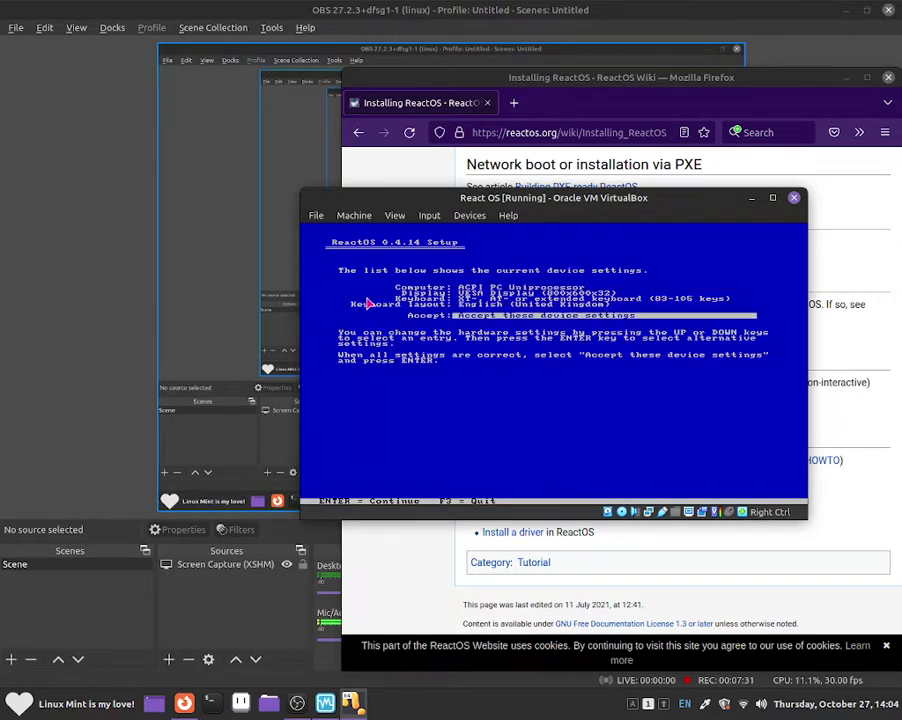
{"action": "key", "text": "Return"}
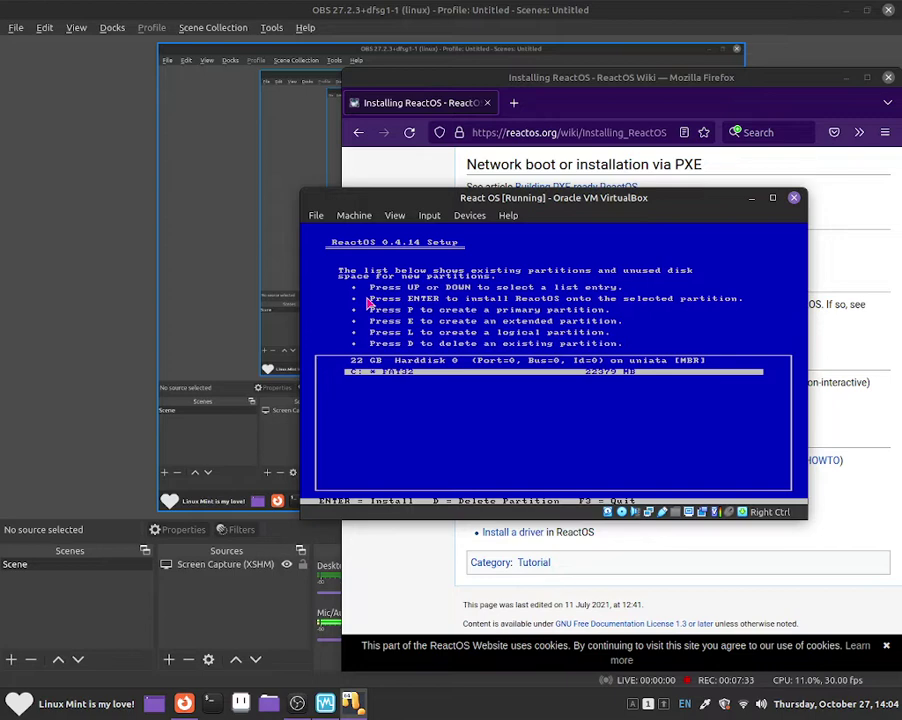
Install onto the C: FAT32 partition and keep its current file system without changes
{"action": "key", "text": "Return"}
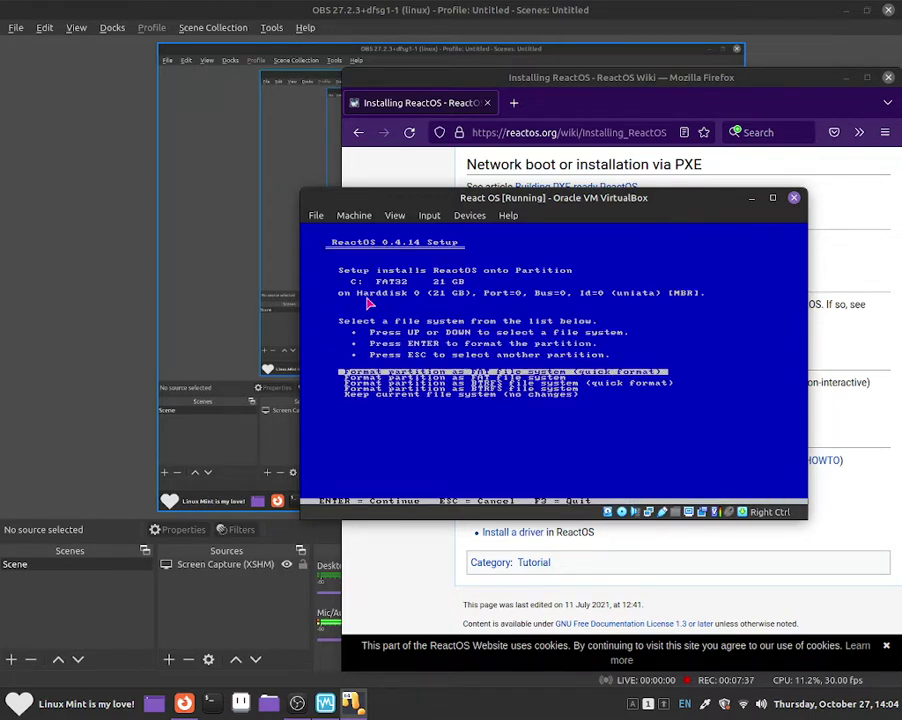
{"action": "key", "text": "Down"}
{"action": "key", "text": "Down"}
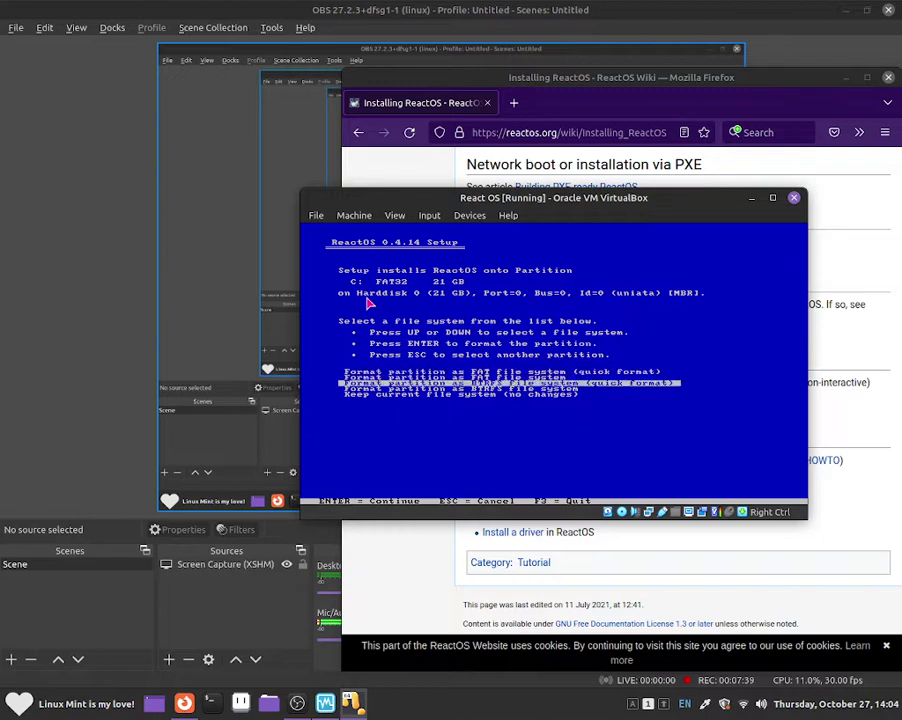
{"action": "key", "text": "Up"}
{"action": "key", "text": "Up"}
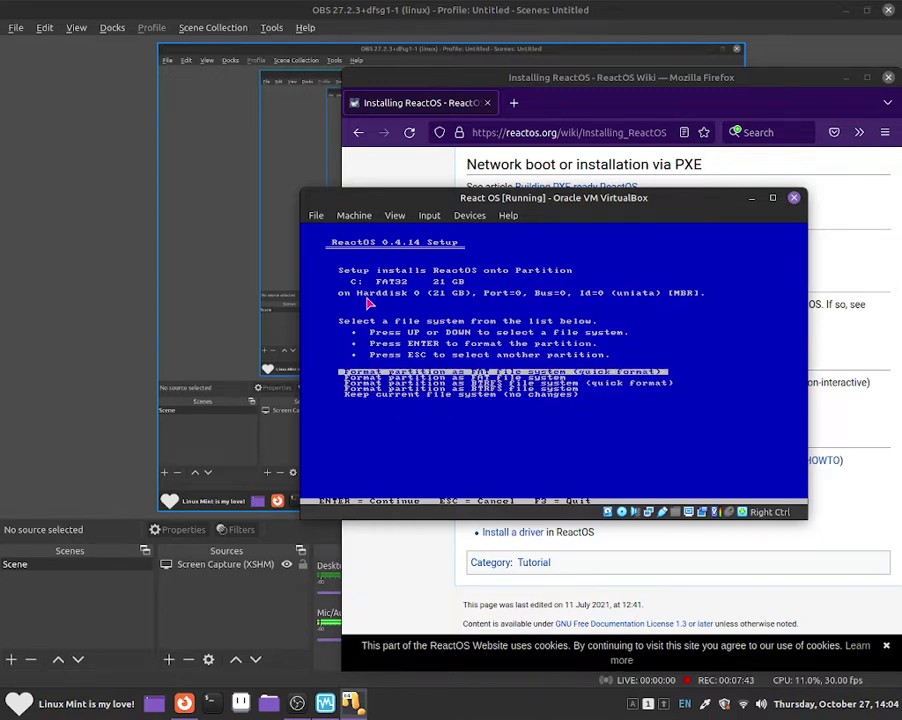
{"action": "key", "text": "Down"}
{"action": "key", "text": "Down"}
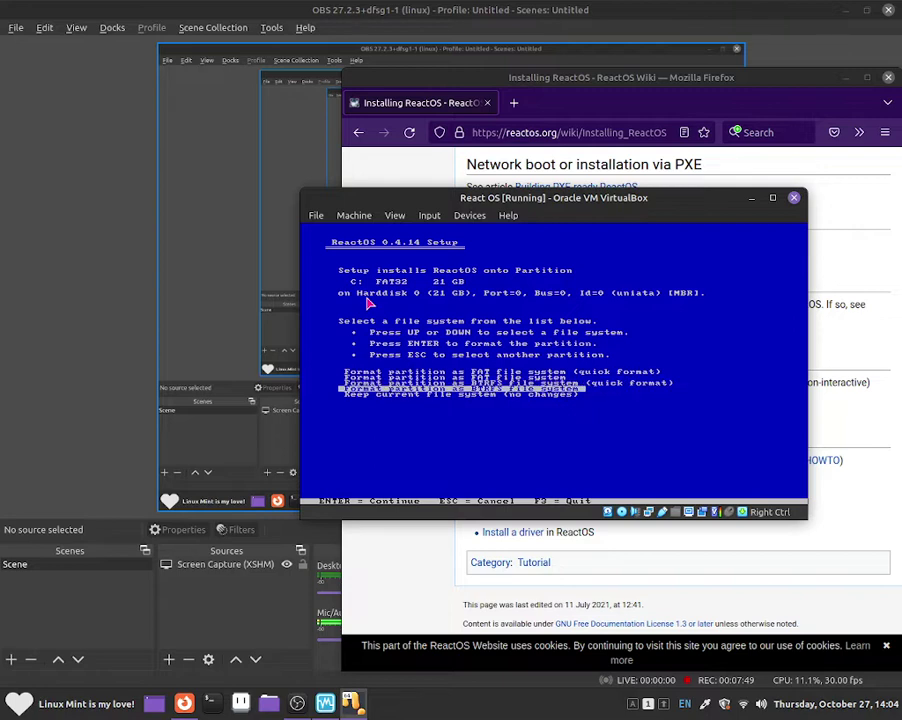
{"action": "key", "text": "Down"}
{"action": "key", "text": "Return"}
{"action": "key", "text": "Return"}
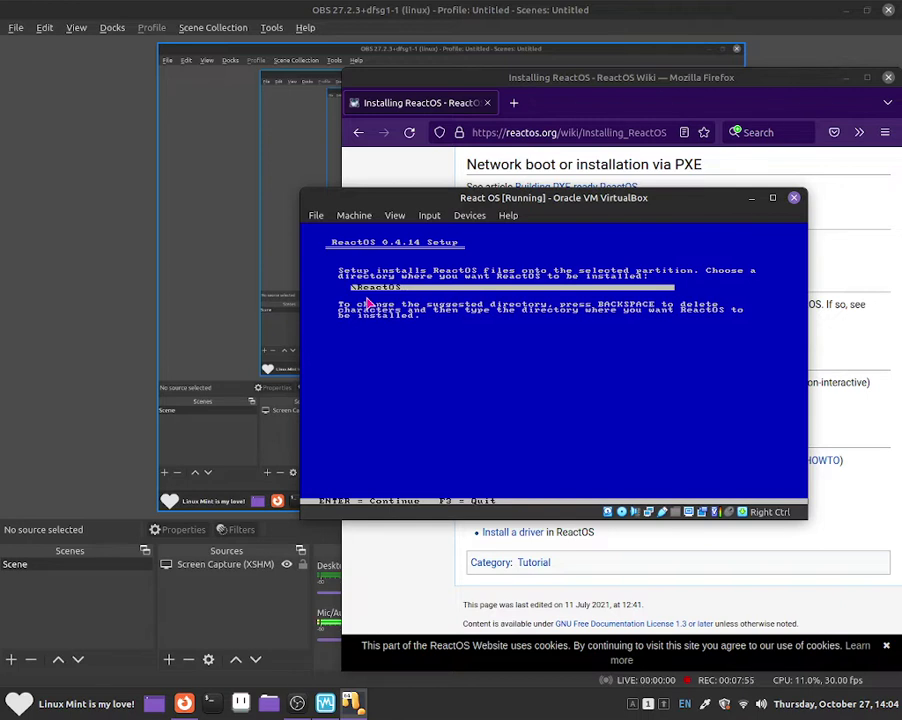
Install ReactOS into \ReactOS with the bootloader on the harddisk (MBR and VBR), and reboot into the new installation
{"action": "key", "text": "Return"}
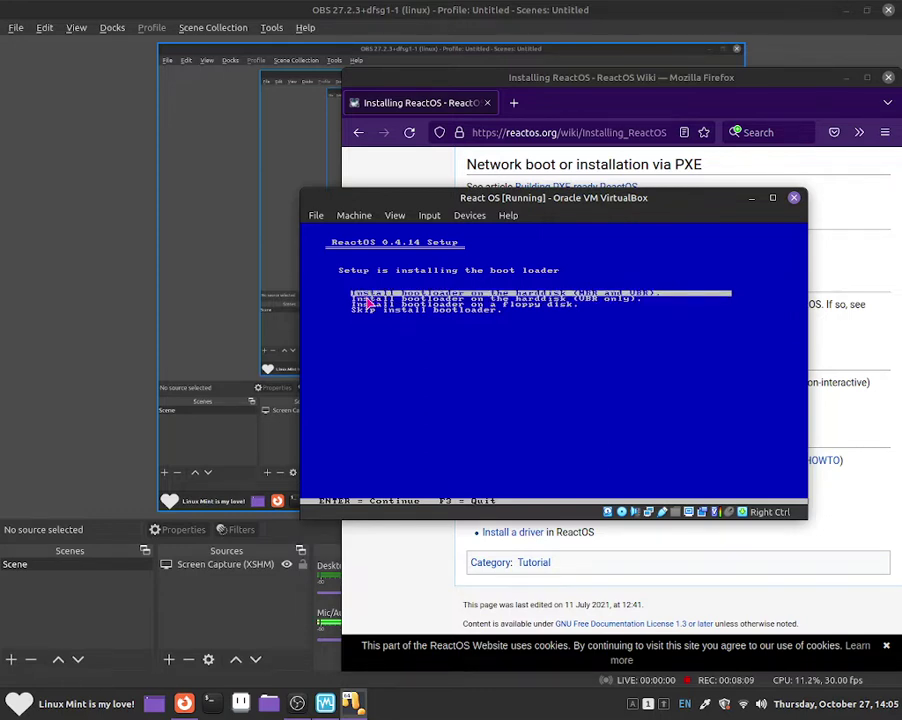
{"action": "key", "text": "Return"}
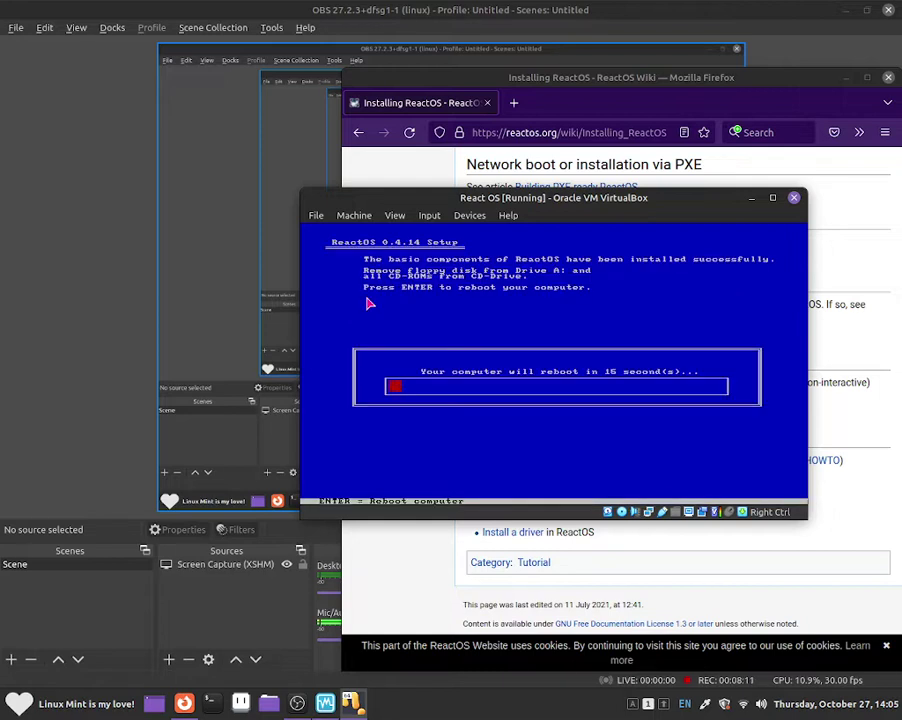
{"action": "key", "text": "Return"}
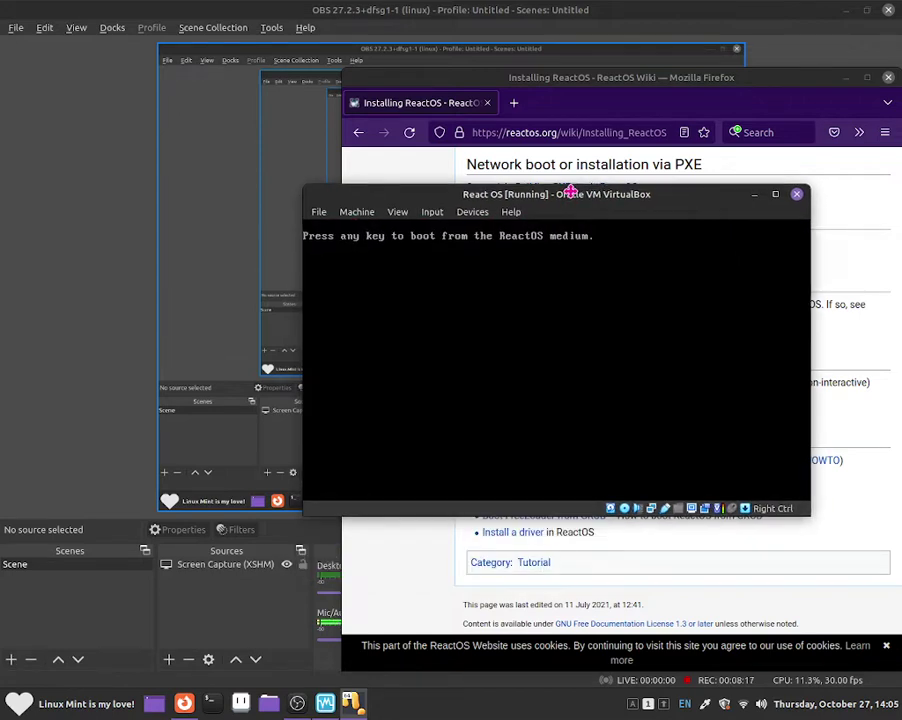
{"action": "left_click_drag", "start_coordinate": [578, 194], "coordinate": [589, 201]}
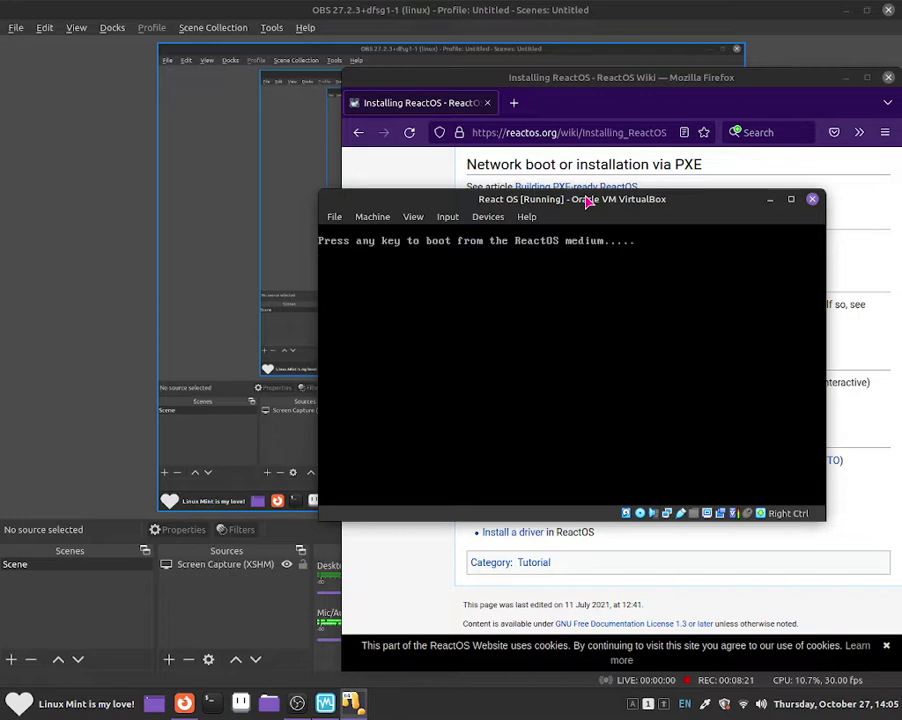
{"action": "key", "text": "Return"}
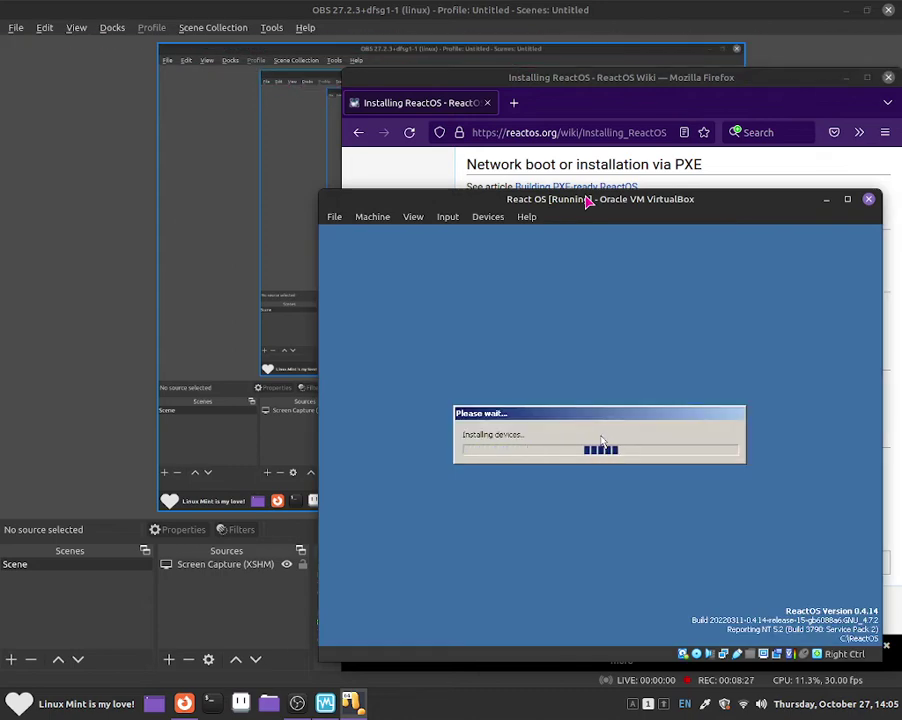
{"action": "left_click_drag", "start_coordinate": [581, 205], "coordinate": [564, 119]}
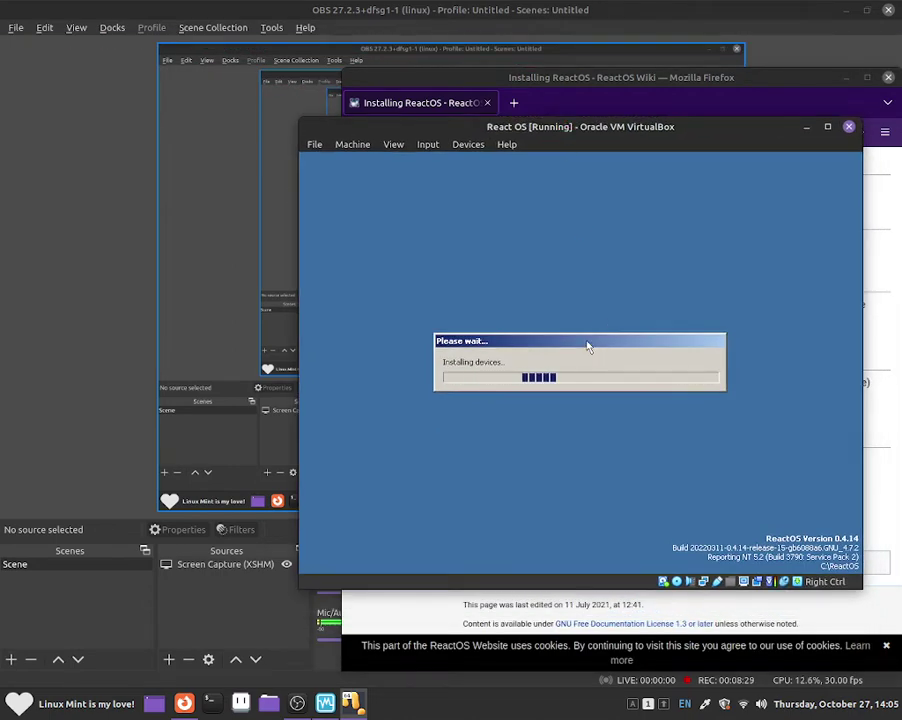
Go through the ReactOS Setup wizard to the Appearance page, keeping the default owner and computer names and a blank administrator password
{"action": "left_click", "coordinate": [665, 480]}
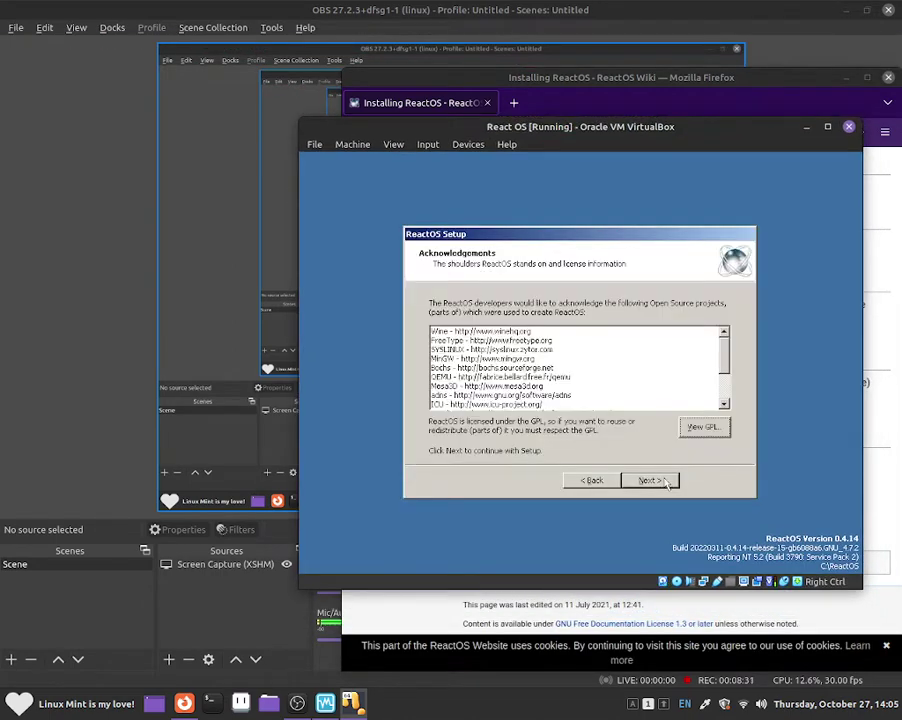
{"action": "left_click", "coordinate": [663, 481]}
{"action": "left_click", "coordinate": [665, 480]}
{"action": "left_click", "coordinate": [665, 480]}
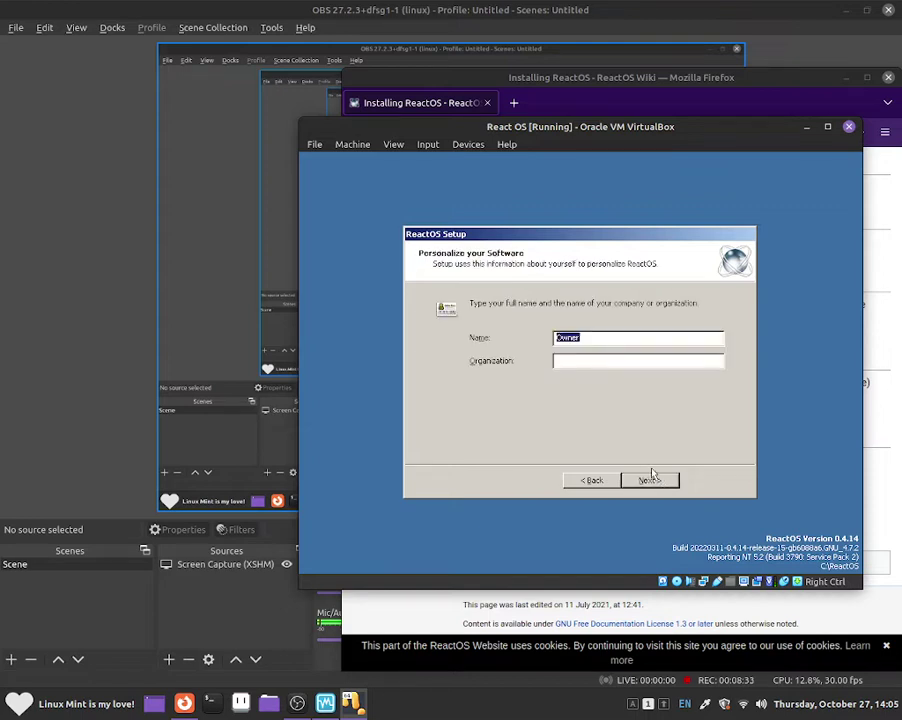
{"action": "left_click", "coordinate": [641, 479]}
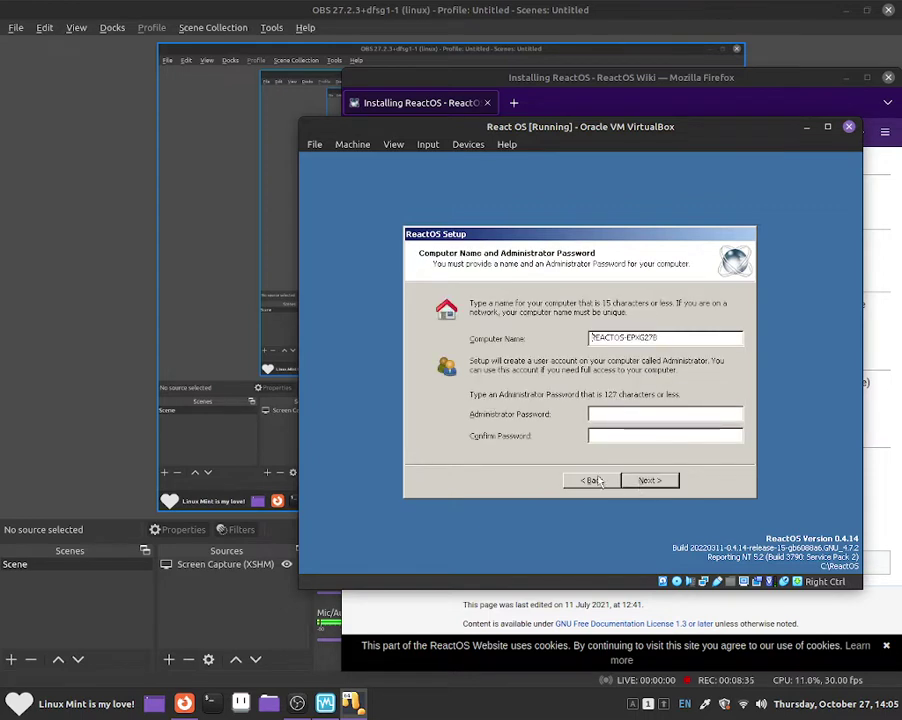
{"action": "left_click", "coordinate": [641, 481]}
{"action": "left_click", "coordinate": [643, 481]}
Try the Lautus theme, return from Network Settings to the Appearance page and choose the Lunar theme instead
{"action": "mouse_move", "coordinate": [552, 444]}
{"action": "left_mouse_down"}
{"action": "mouse_move", "coordinate": [650, 440]}
{"action": "mouse_move", "coordinate": [560, 440]}
{"action": "left_mouse_up"}
{"action": "left_click", "coordinate": [630, 410]}
{"action": "left_click", "coordinate": [650, 482]}
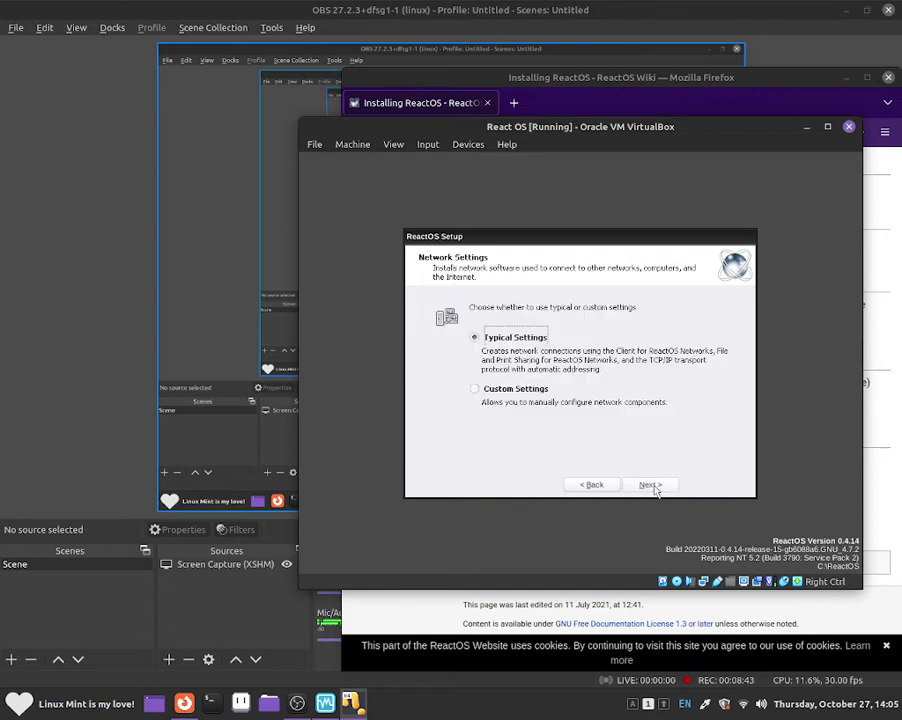
{"action": "left_click", "coordinate": [593, 484]}
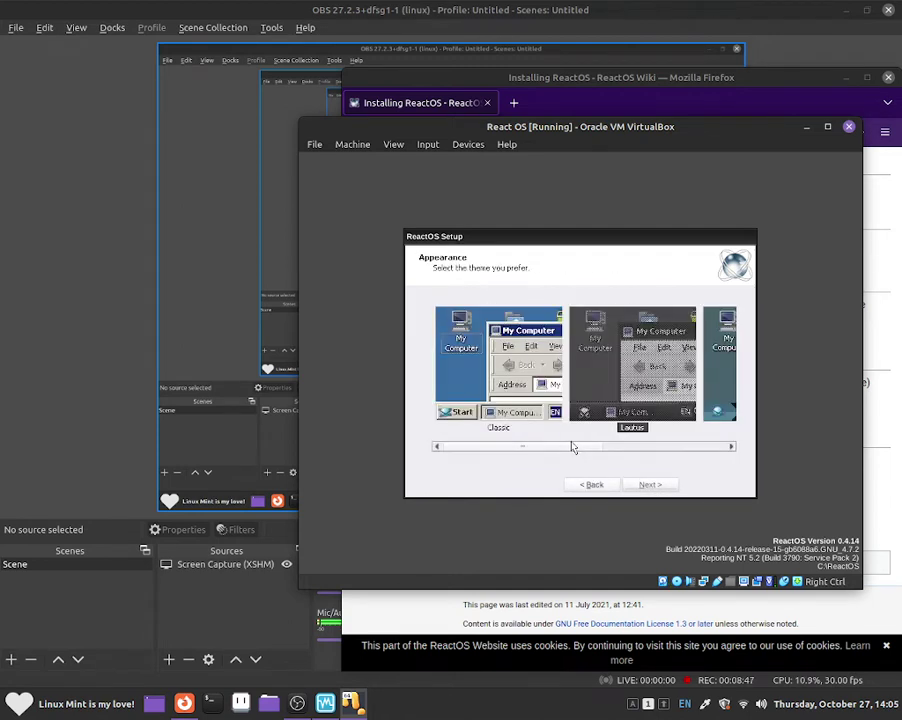
{"action": "key", "text": "Right"}
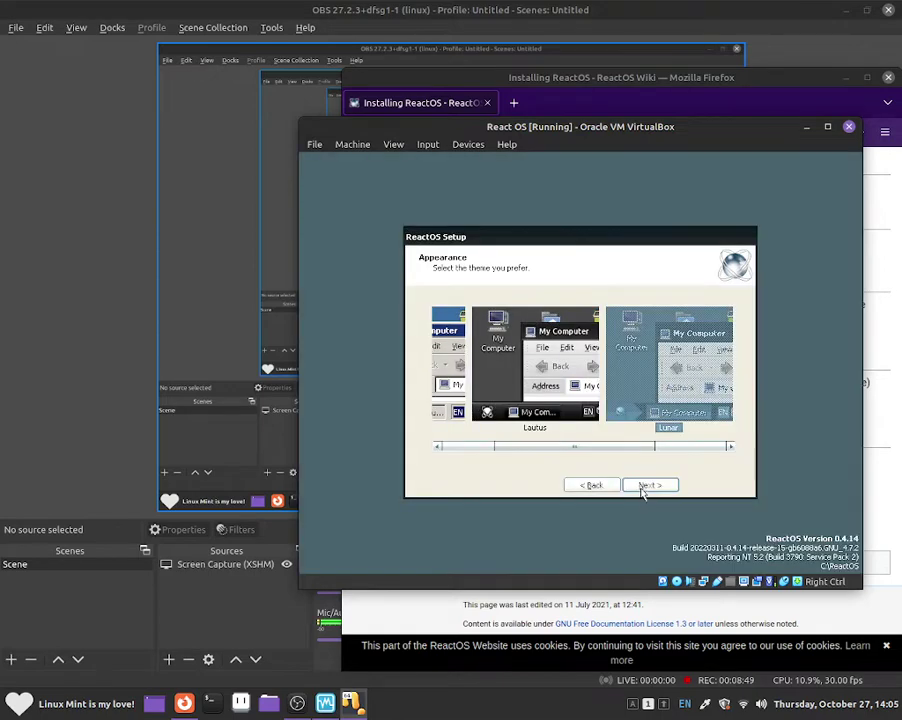
Keep the Typical network settings and finish the ReactOS Setup wizard to restart the virtual machine
{"action": "left_click", "coordinate": [648, 485]}
{"action": "left_click", "coordinate": [648, 485]}
{"action": "left_click", "coordinate": [648, 485]}
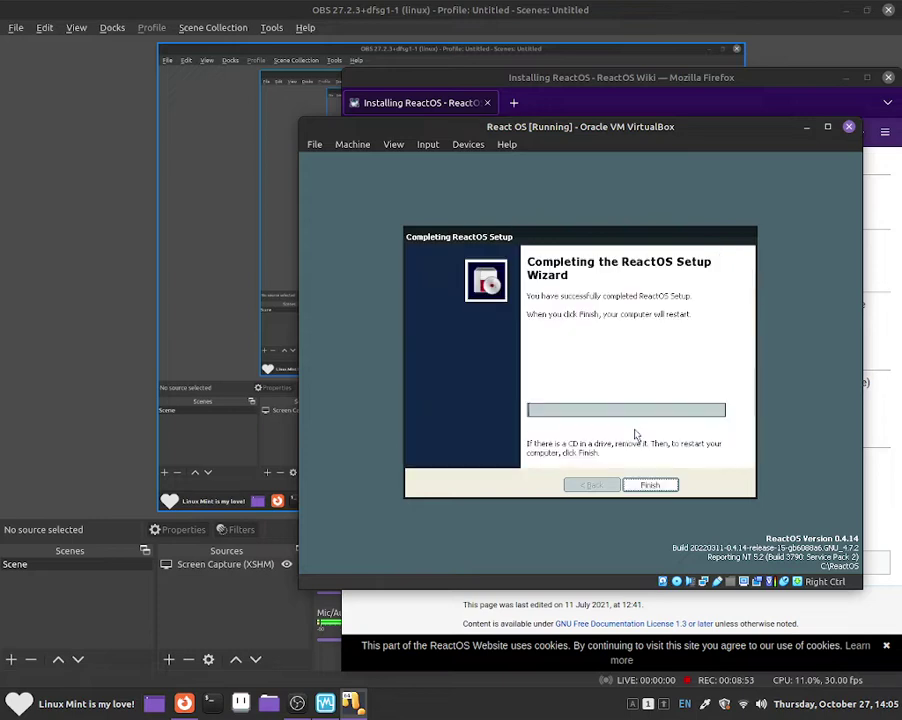
{"action": "left_click", "coordinate": [649, 484]}
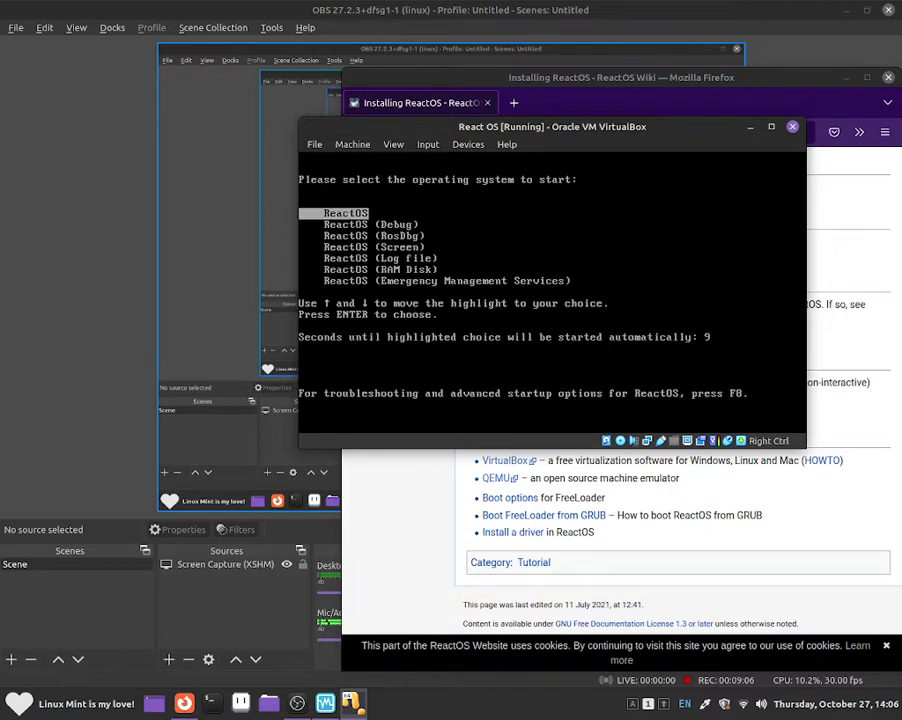
Boot the default ReactOS entry and cancel the New Hardware Wizard on the desktop
{"action": "key", "text": "Return"}
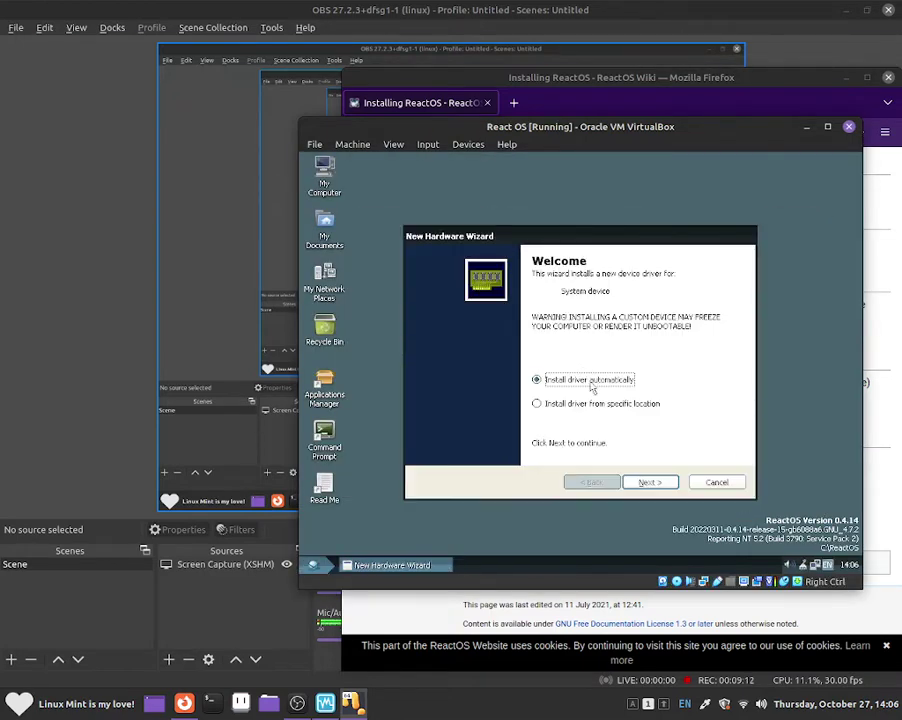
{"action": "left_click", "coordinate": [698, 482]}
{"action": "left_click", "coordinate": [697, 481]}
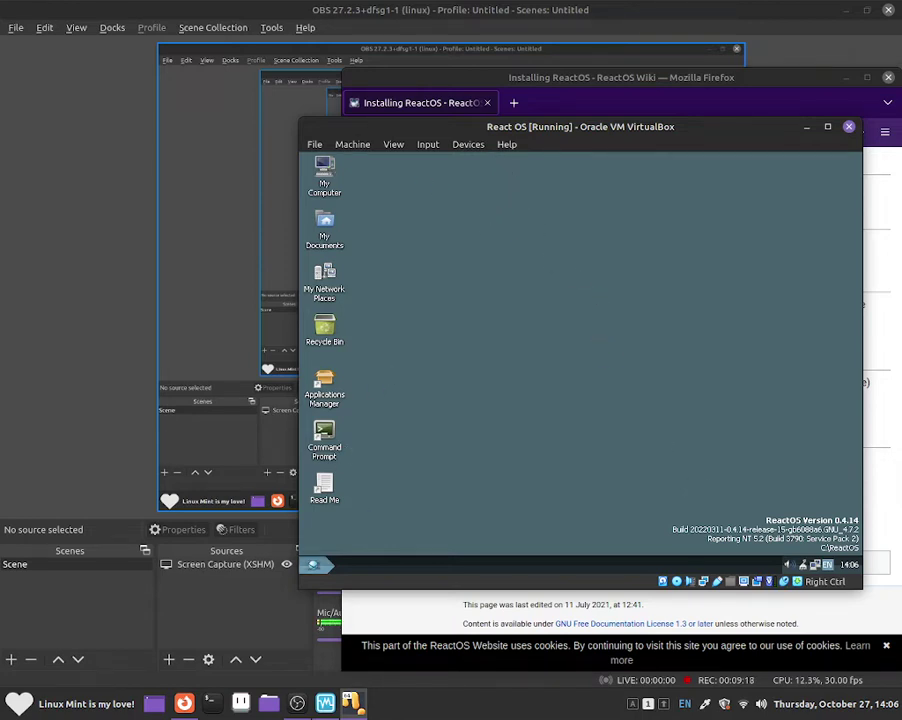
{"action": "left_click", "coordinate": [313, 564]}
{"action": "left_click", "coordinate": [327, 542]}
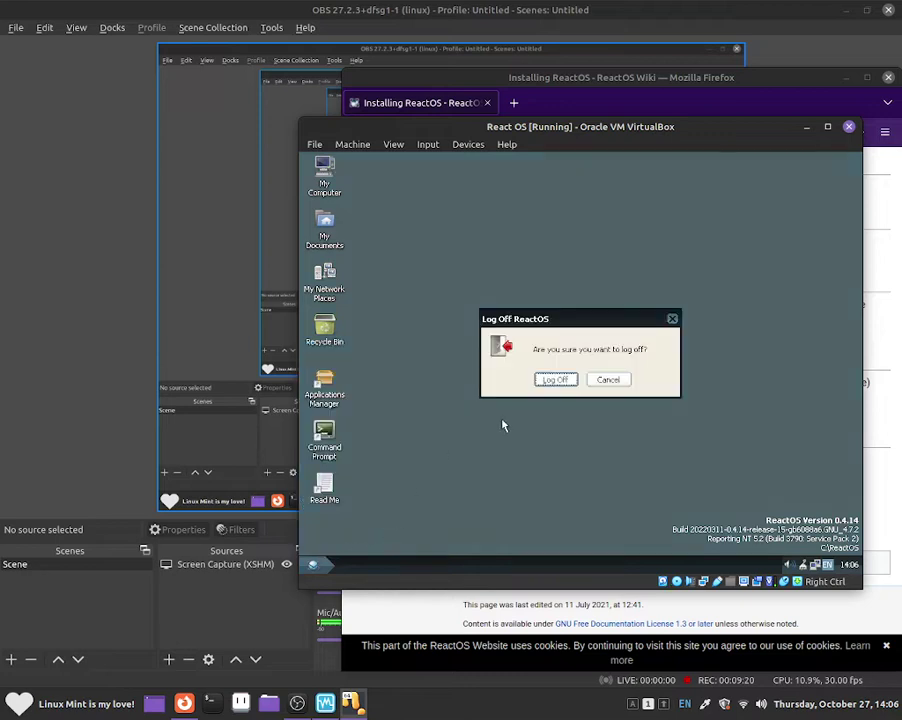
{"action": "left_click", "coordinate": [672, 320]}
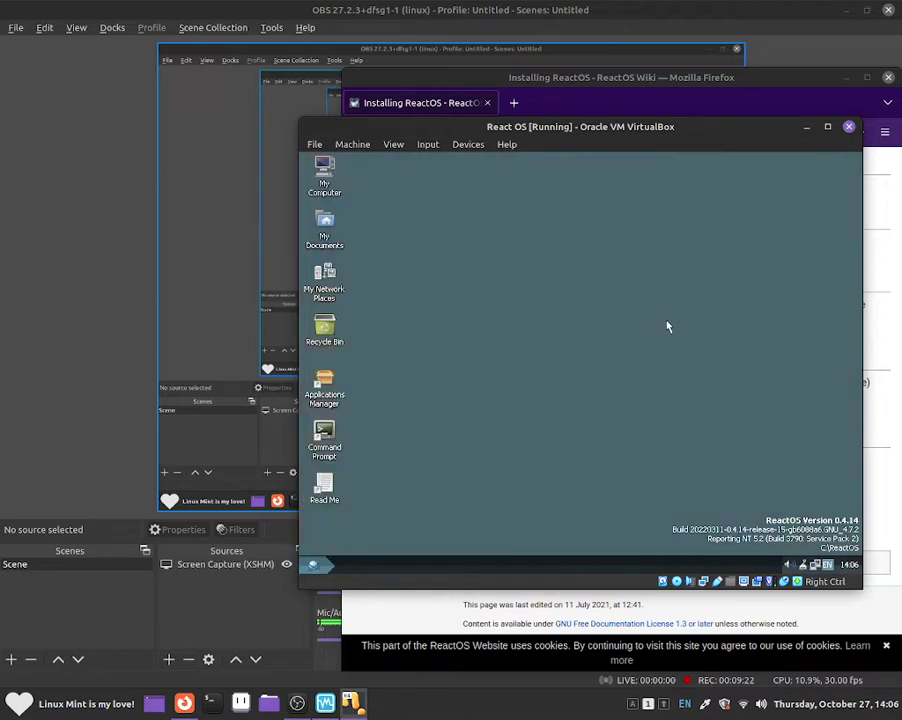
Shut down ReactOS from inside the virtual machine
{"action": "left_click", "coordinate": [313, 564]}
{"action": "left_click", "coordinate": [343, 541]}
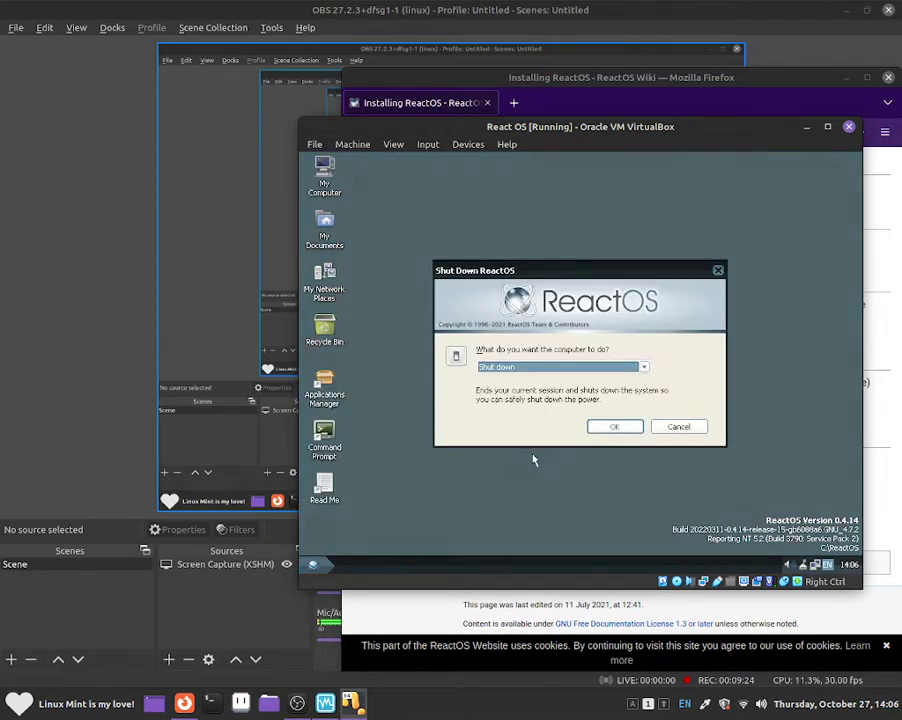
{"action": "left_click", "coordinate": [614, 427]}
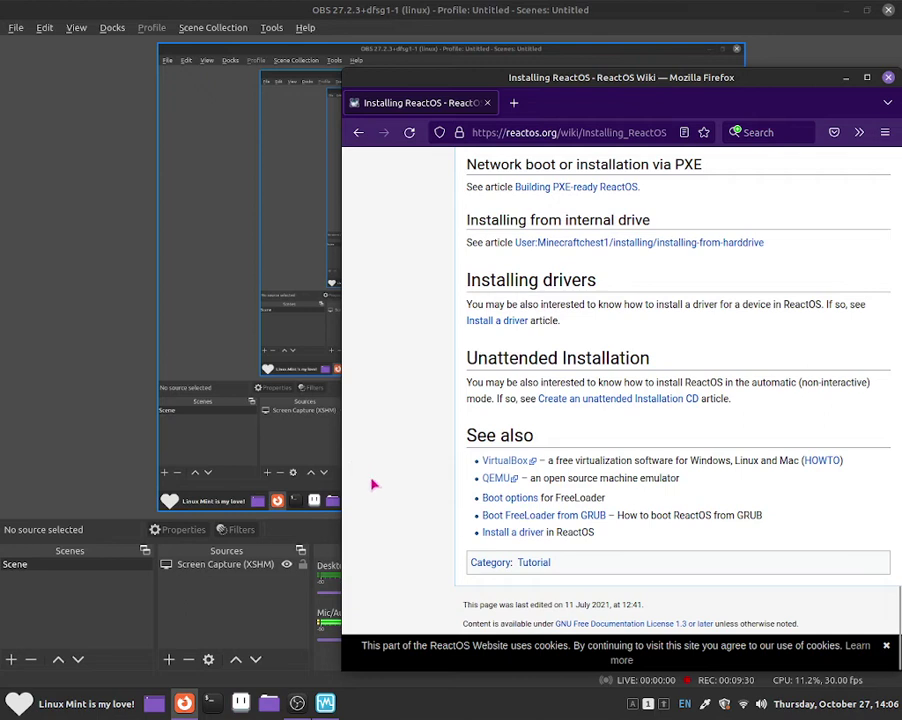
Start the React OS virtual machine again from VirtualBox Manager and boot the default ReactOS entry to the desktop
{"action": "left_click", "coordinate": [325, 703]}
{"action": "left_click", "coordinate": [553, 170]}
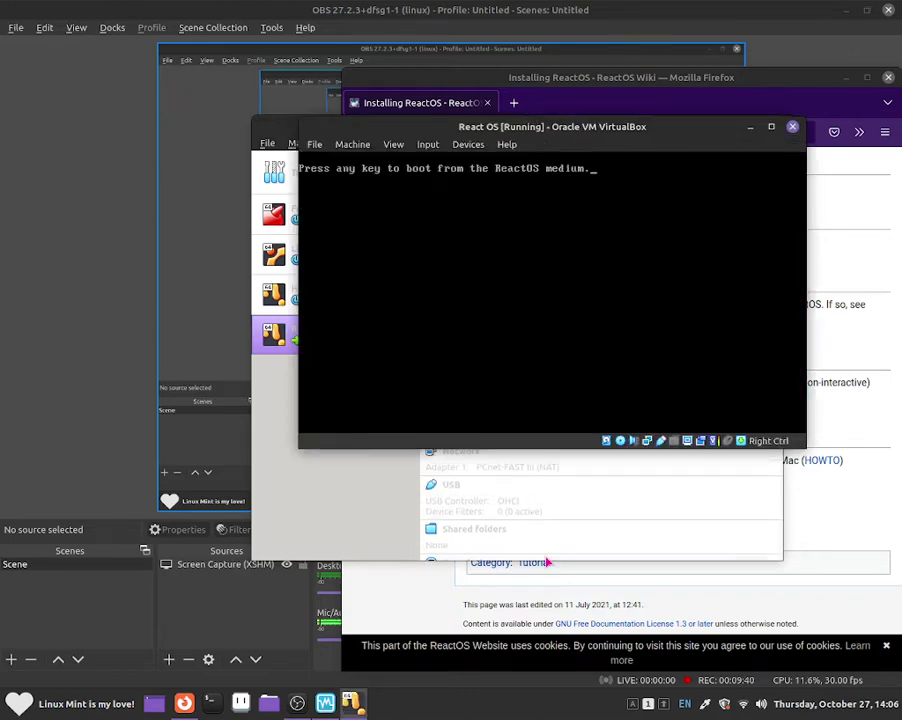
{"action": "mouse_move", "coordinate": [601, 126]}
{"action": "left_mouse_down"}
{"action": "mouse_move", "coordinate": [626, 324]}
{"action": "mouse_move", "coordinate": [616, 124]}
{"action": "mouse_move", "coordinate": [598, 132]}
{"action": "left_mouse_up"}
{"action": "key", "text": "Return"}
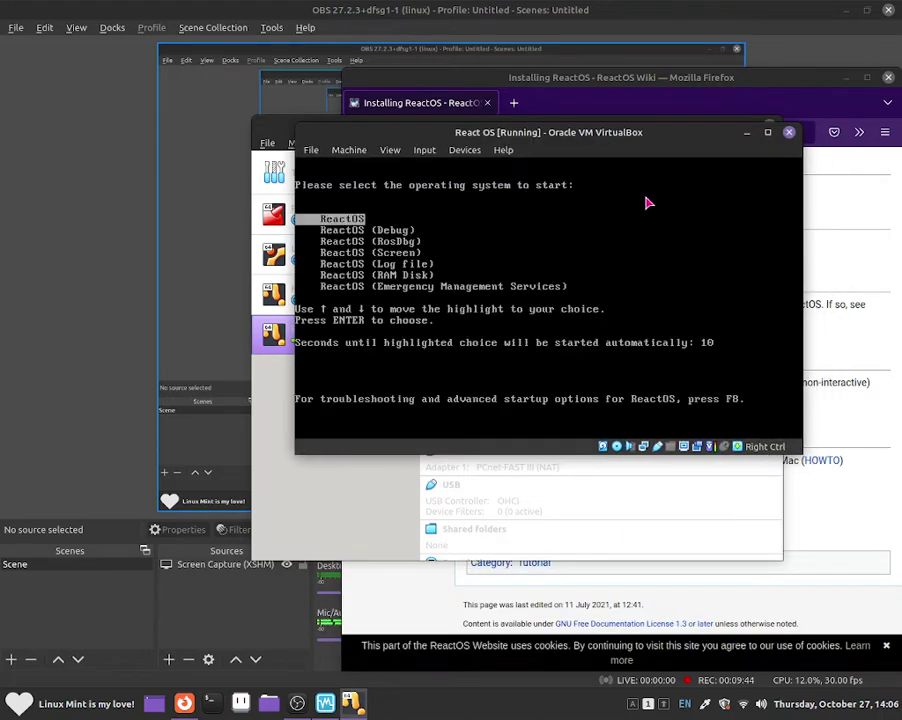
{"action": "key", "text": "Return"}
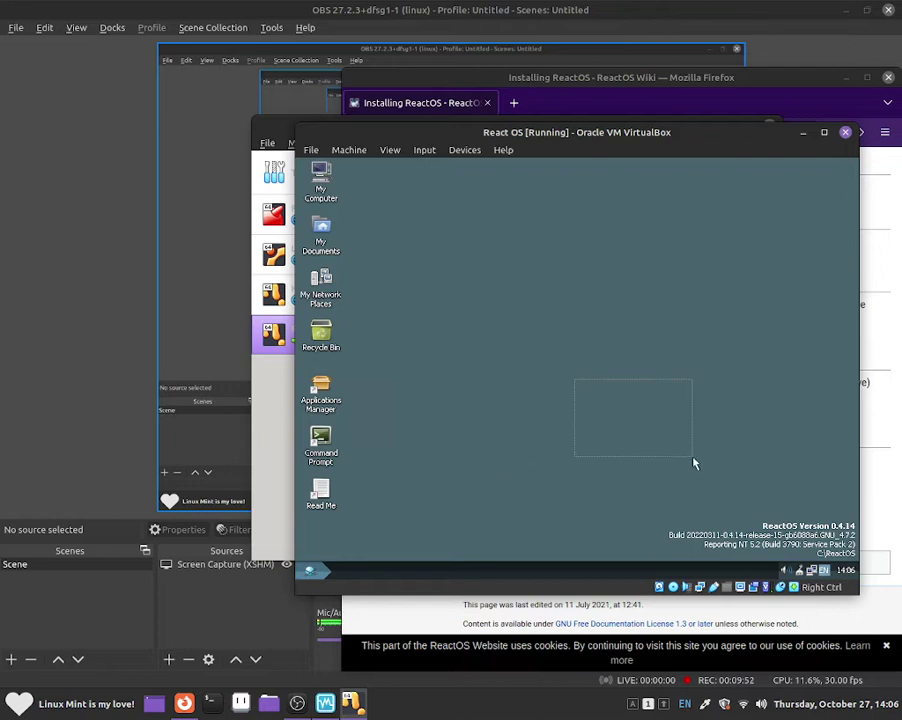
{"action": "left_click_drag", "start_coordinate": [701, 476], "coordinate": [760, 538]}
Shut down the restarted ReactOS system with the Shut down option
{"action": "left_click", "coordinate": [310, 570]}
{"action": "left_click", "coordinate": [356, 546]}
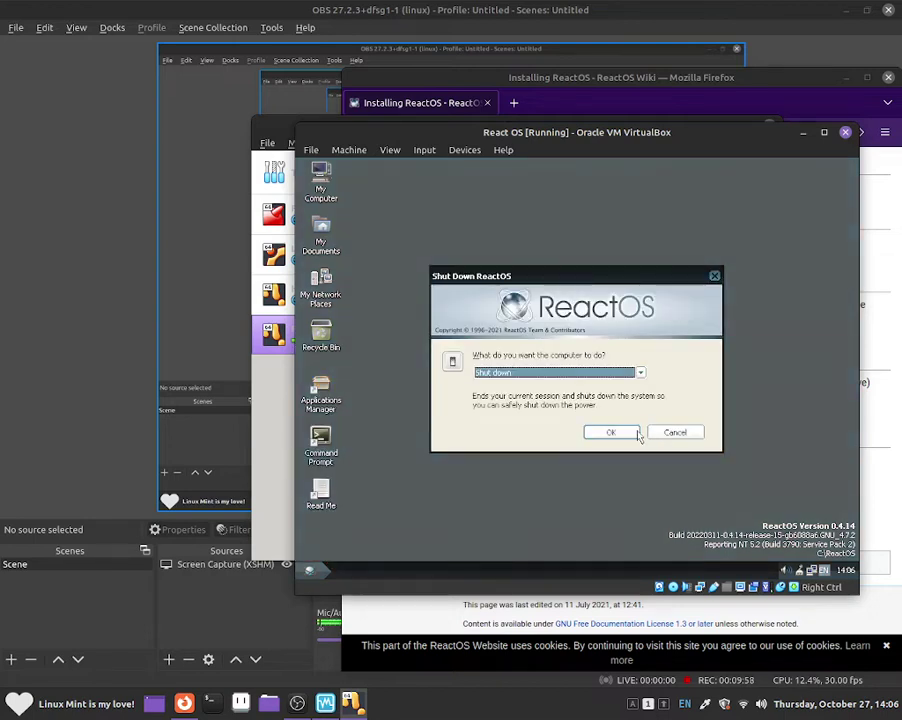
{"action": "left_click", "coordinate": [636, 434]}
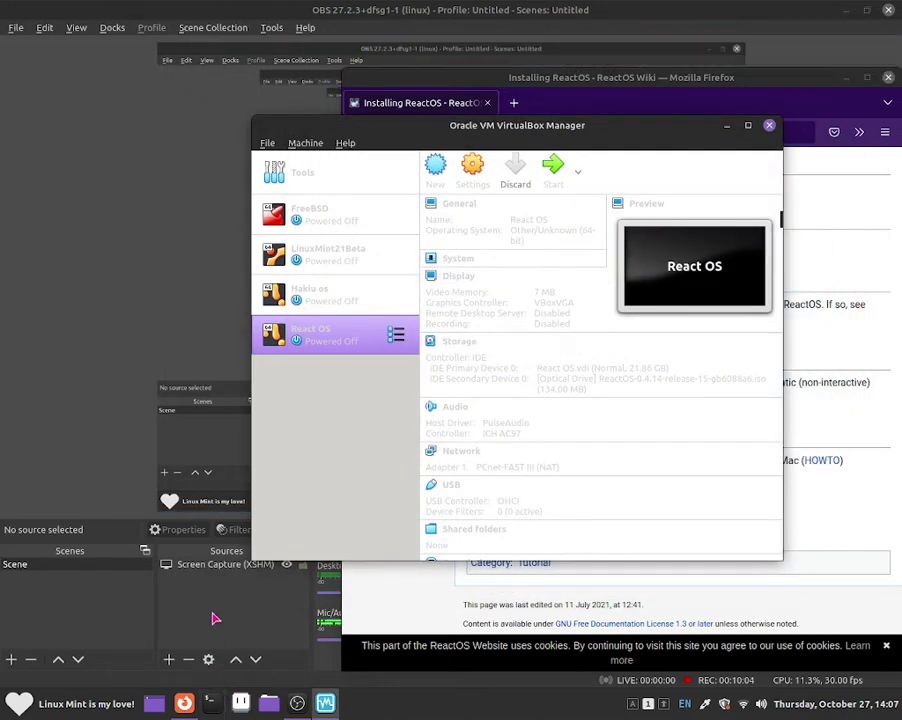
Bring the VirtualBox Manager window back to the front and close it
{"action": "left_click", "coordinate": [213, 618]}
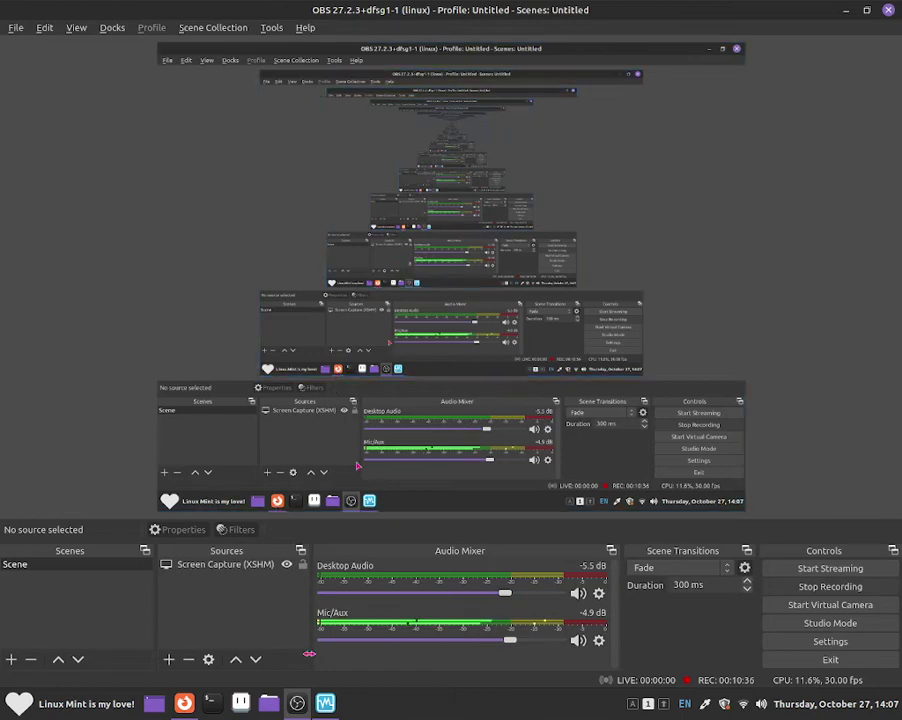
{"action": "left_click", "coordinate": [325, 703]}
{"action": "left_click_drag", "start_coordinate": [535, 135], "coordinate": [576, 182]}
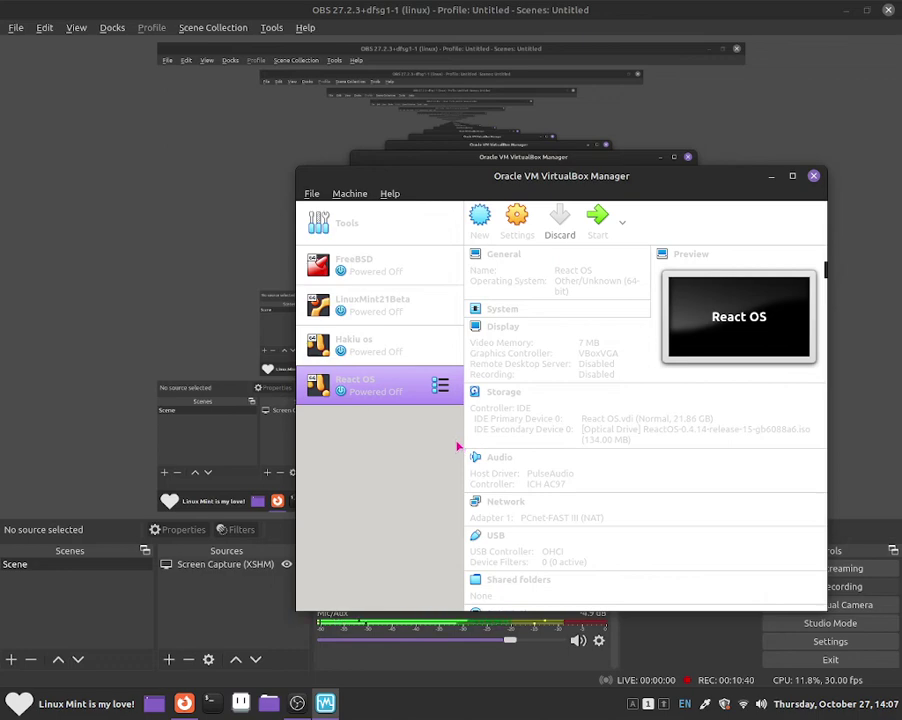
{"action": "left_click_drag", "start_coordinate": [538, 173], "coordinate": [437, 280]}
{"action": "left_click", "coordinate": [713, 283]}
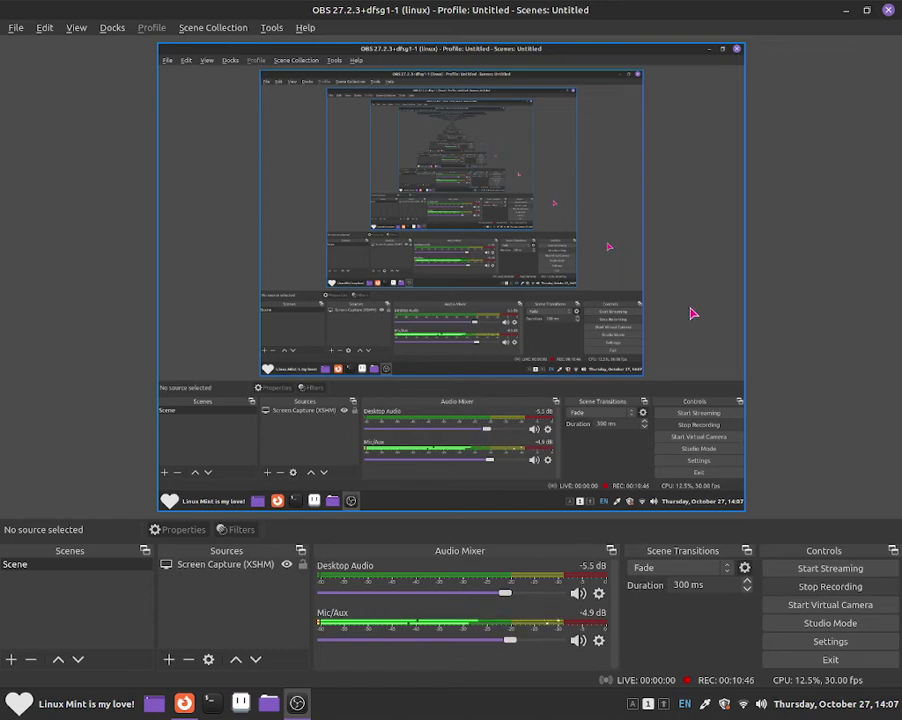